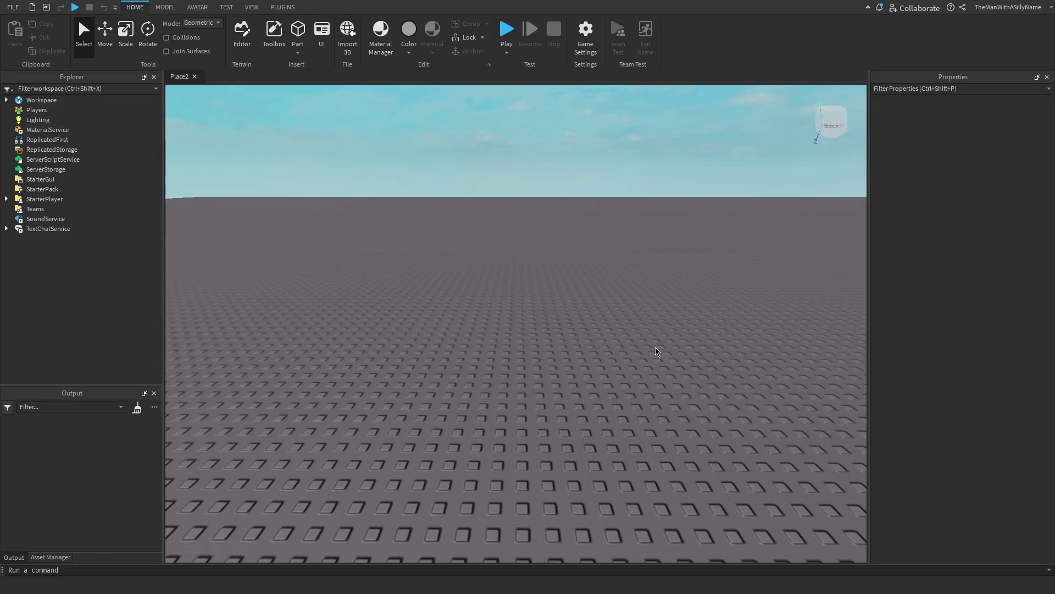
- Insert an anchored block part into the workspace and scale it to 5, 4, 5
click(300, 32)
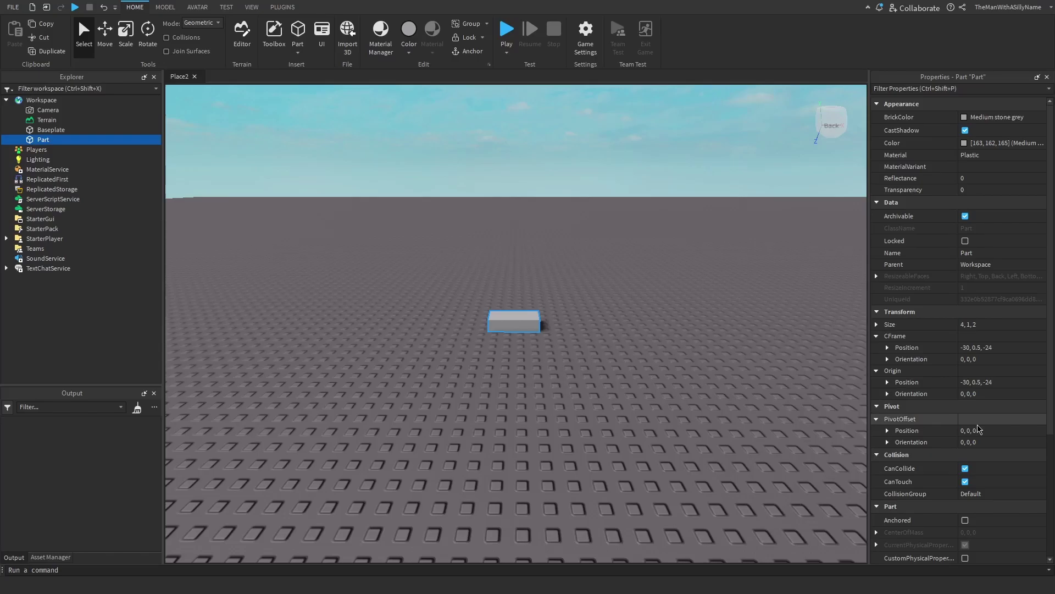
click(965, 520)
click(125, 34)
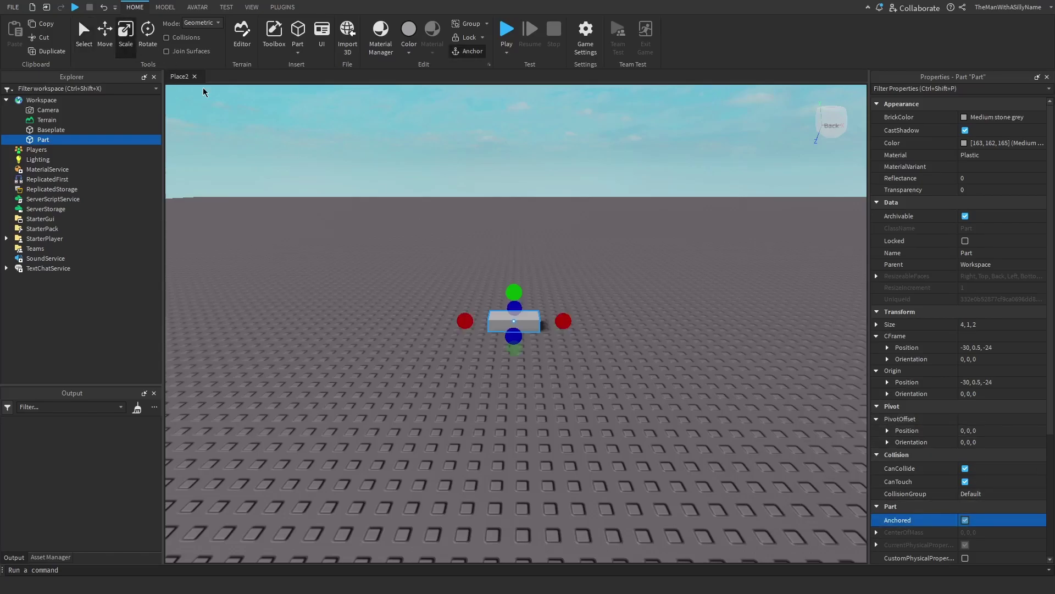
drag(511, 292, 512, 254)
drag(563, 302, 577, 302)
drag(521, 316, 542, 341)
click(598, 379)
scroll(599, 379, up, 3)
right_drag(599, 380, 601, 385)
scroll(601, 385, down, 3)
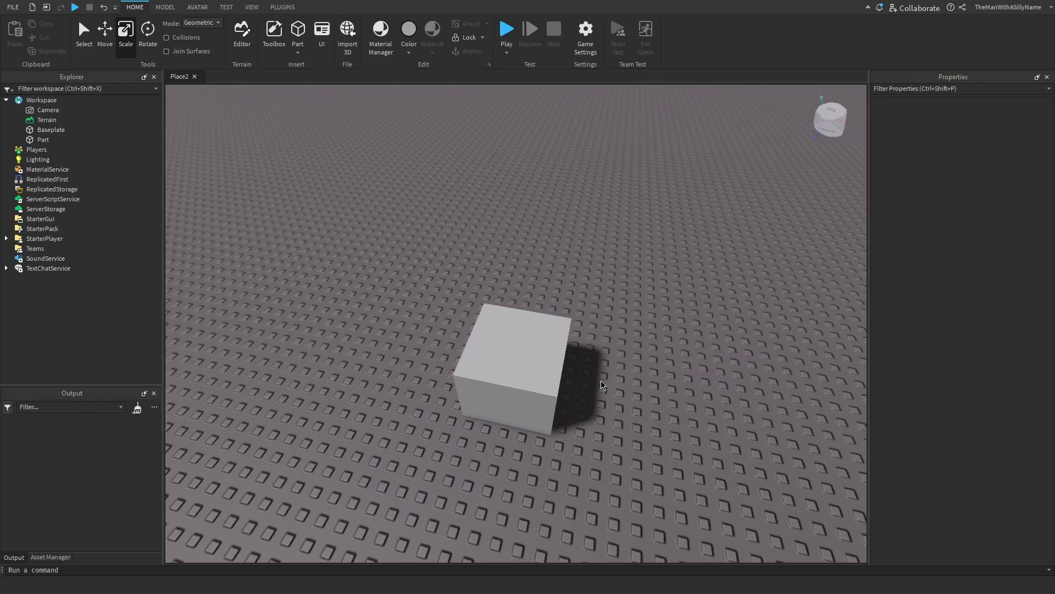
- Add an Attachment object inside the part and select it
click(56, 139)
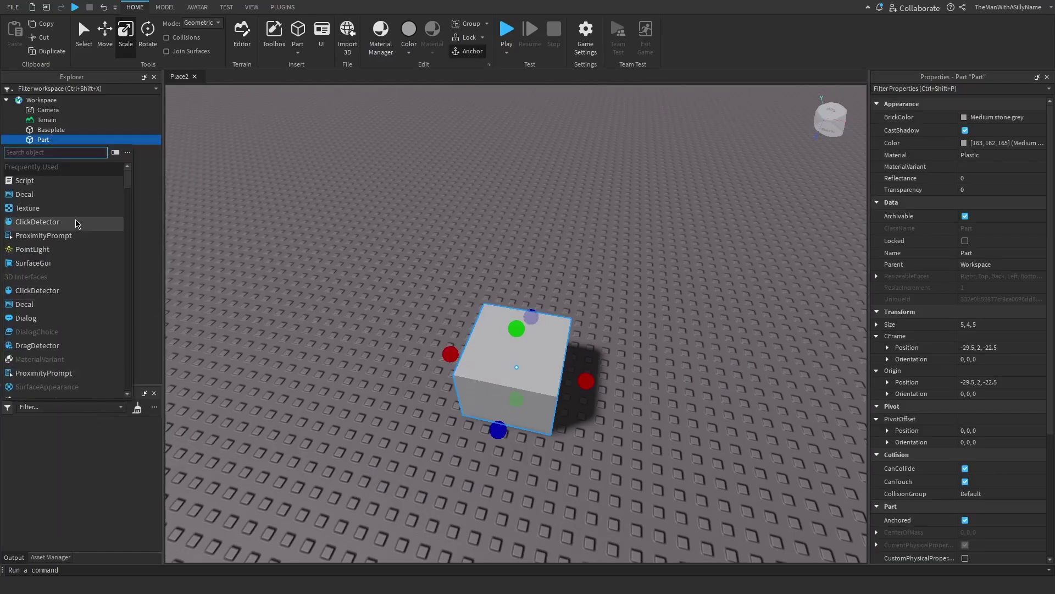
text(att)
click(69, 174)
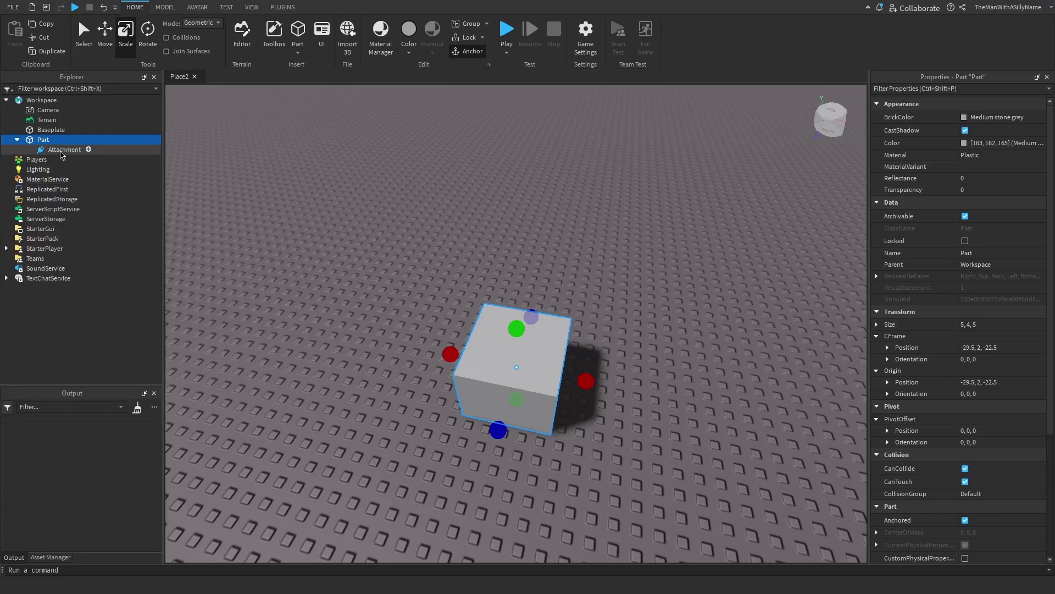
click(60, 152)
right_drag(454, 309, 454, 308)
scroll(454, 308, up, 3)
scroll(454, 308, up, 2)
scroll(454, 308, down, 2)
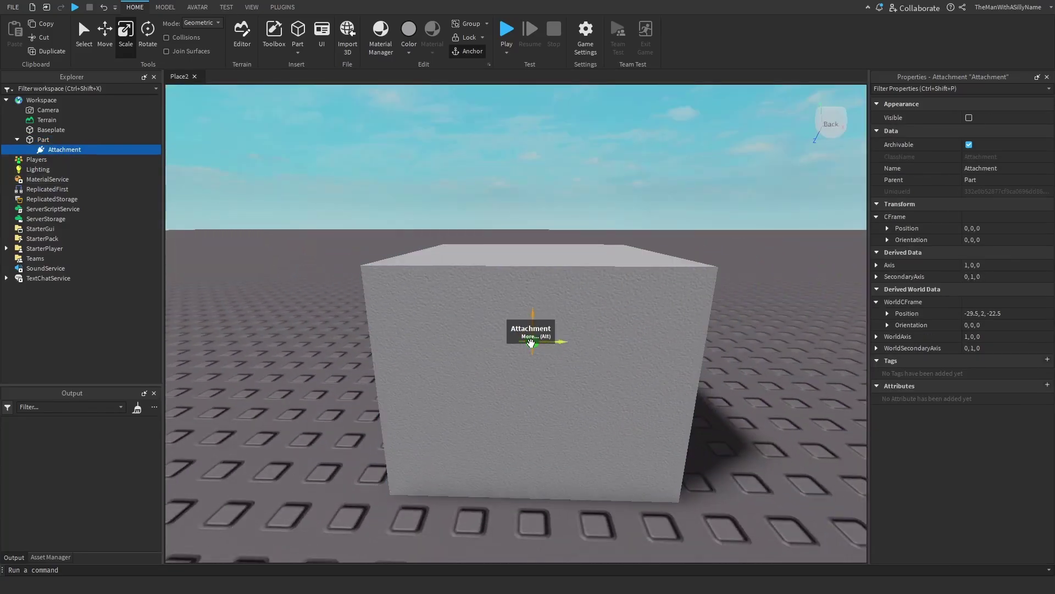
- Set the attachment's position to 0, 1.5, 0
click(974, 228)
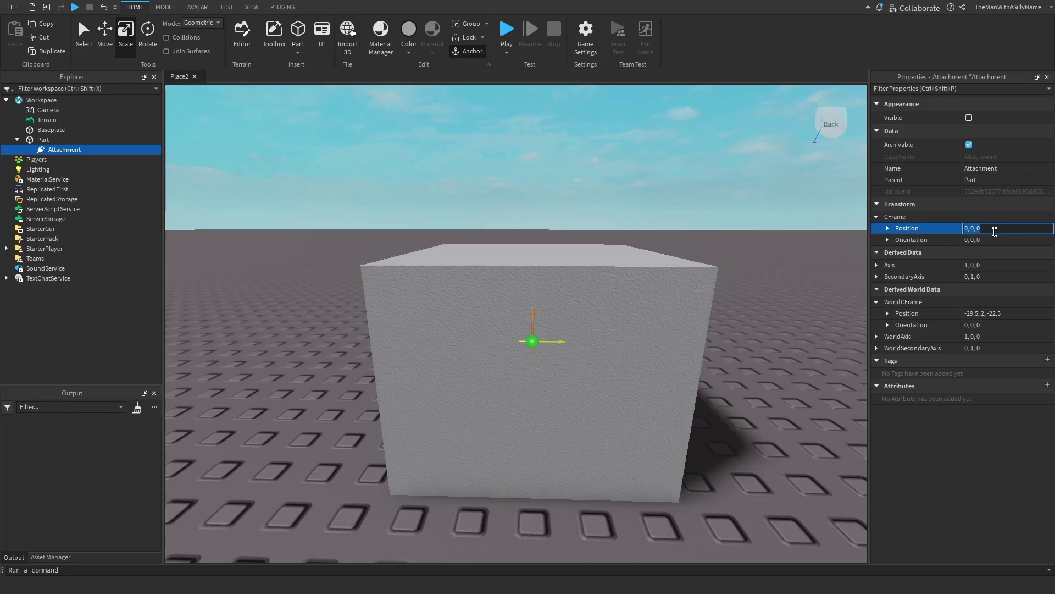
click(992, 231)
key(BackSpace)
text(1.5)
key(Return)
- Set the attachment's position to 0, 2, 0 so it sits on the block's top face
click(983, 229)
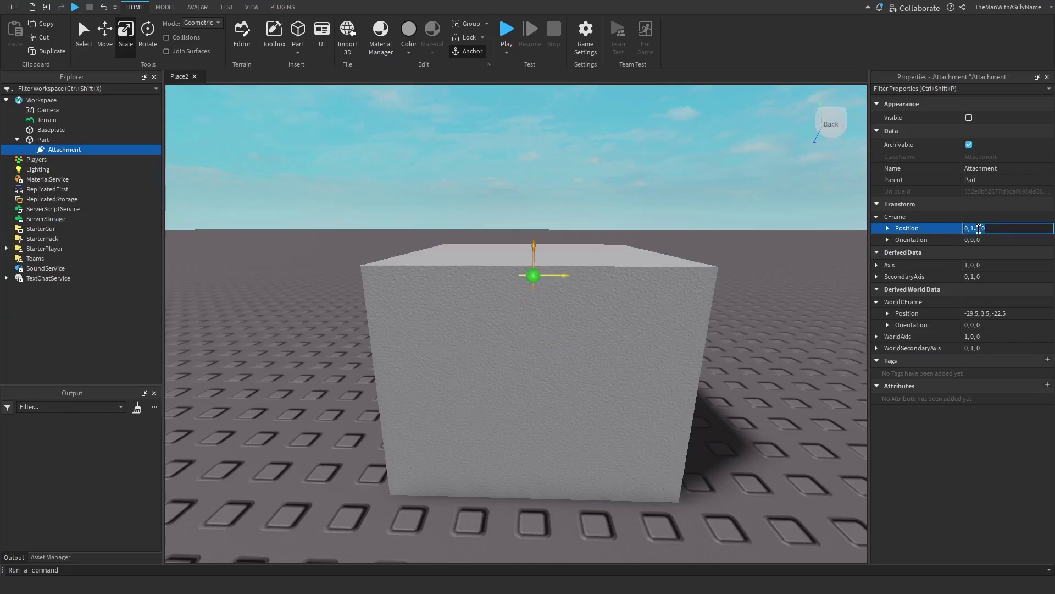
click(979, 229)
key(BackSpace)
key(BackSpace)
key(BackSpace)
text(2)
key(Return)
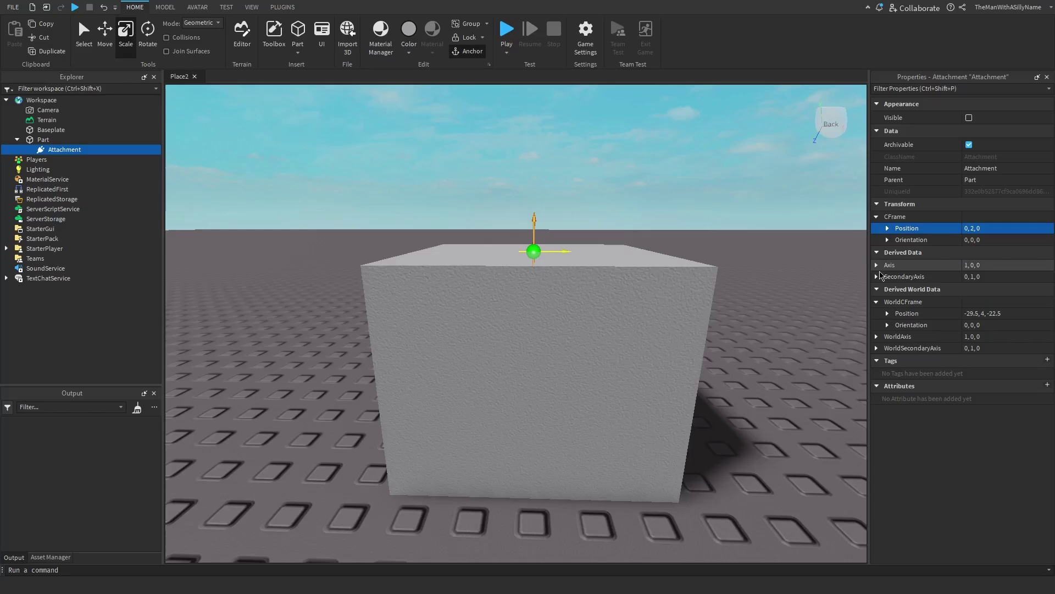
scroll(622, 342, up, 3)
right_drag(622, 341, 622, 341)
scroll(622, 341, down, 3)
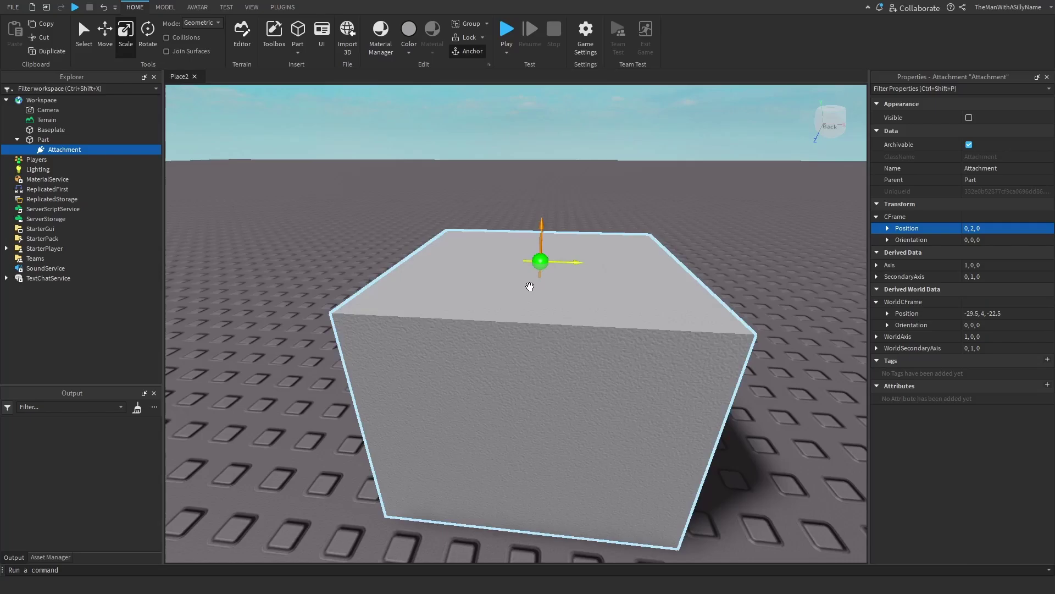
- Insert a ProximityPrompt object inside the attachment
right_click(64, 154)
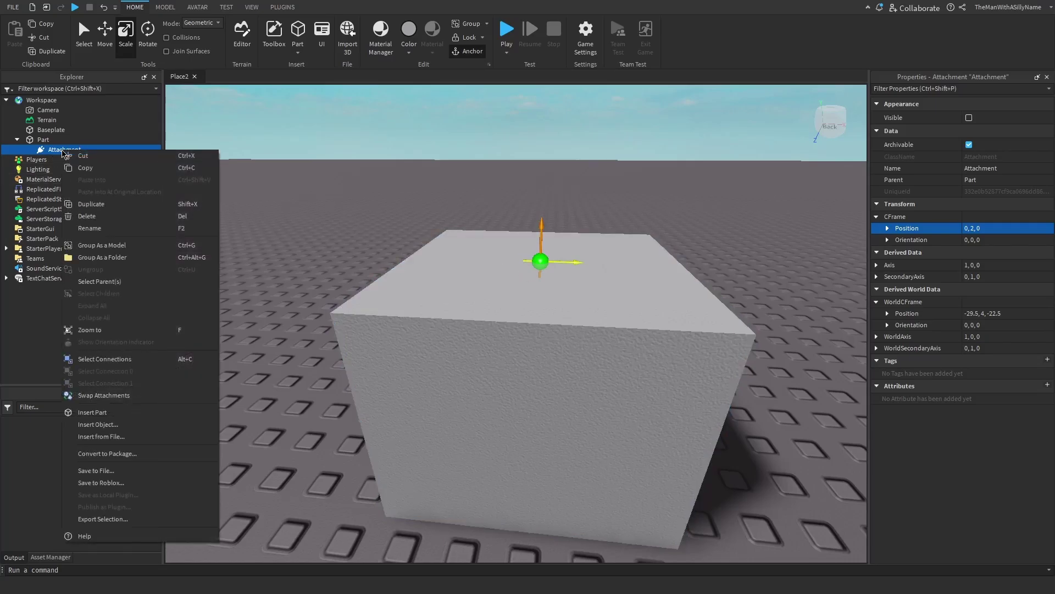
click(114, 425)
text(pr)
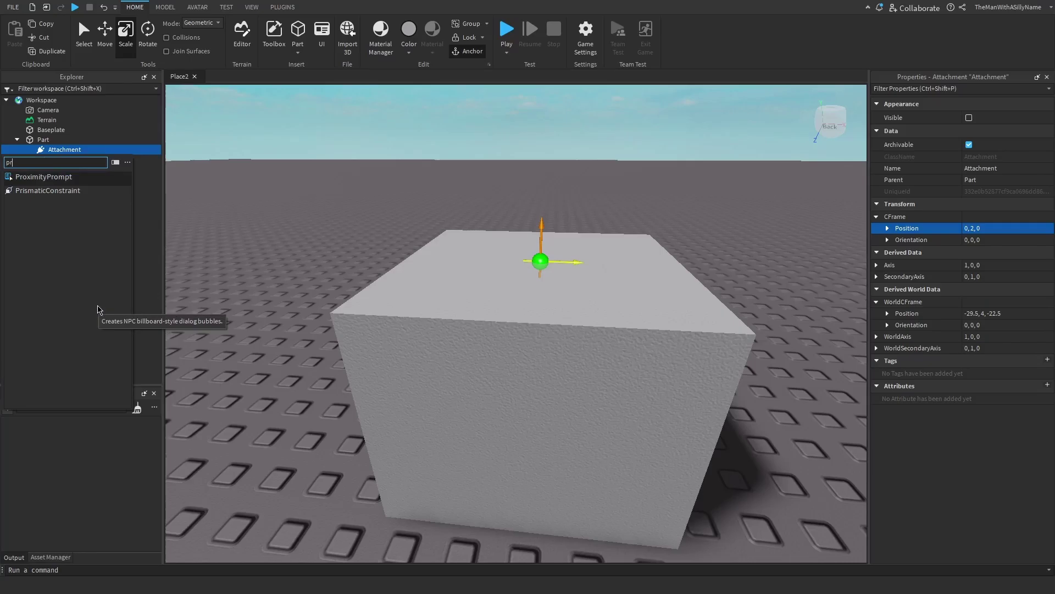
click(66, 177)
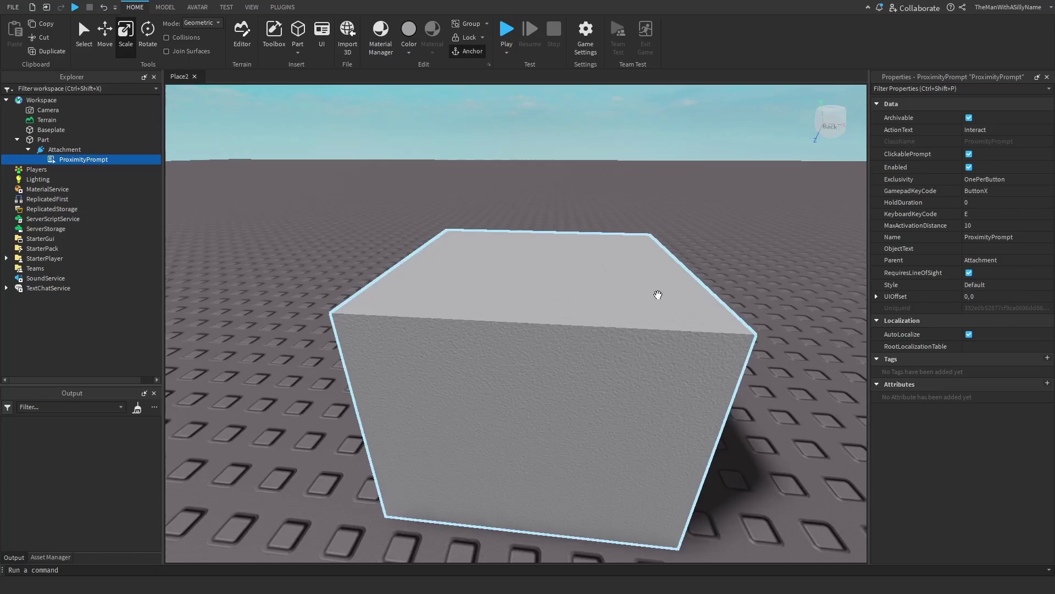
- Try "Door" as the prompt's ObjectText and view its keyboard and gamepad key code options
click(990, 250)
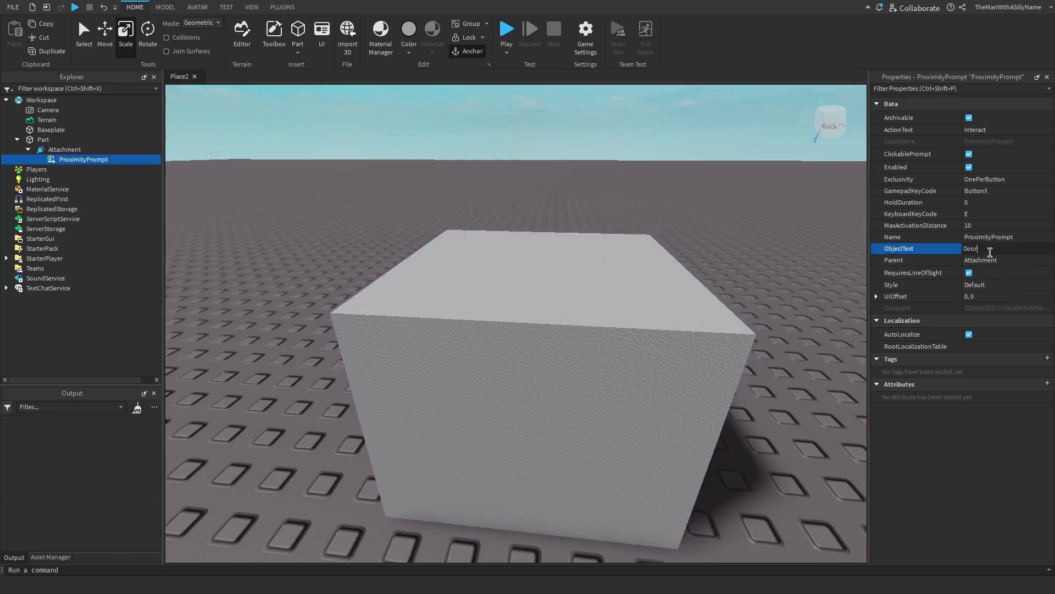
key(Return)
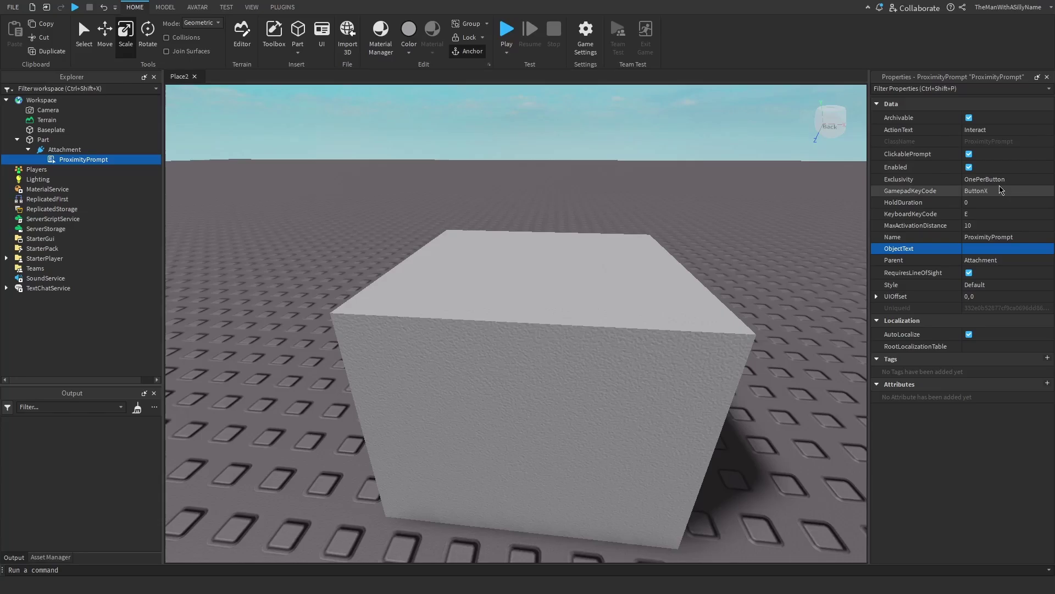
click(983, 216)
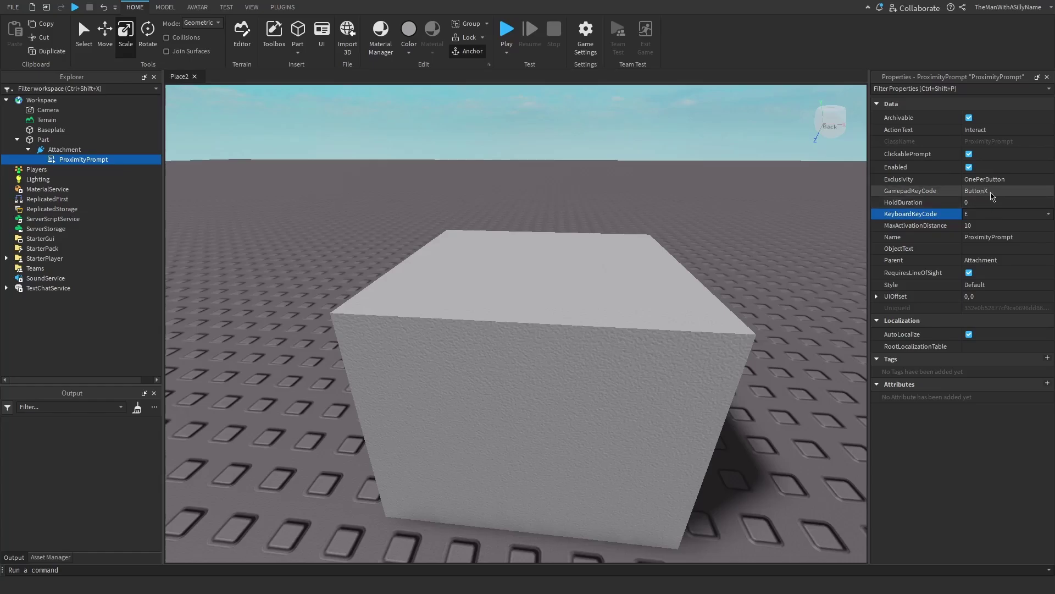
click(993, 196)
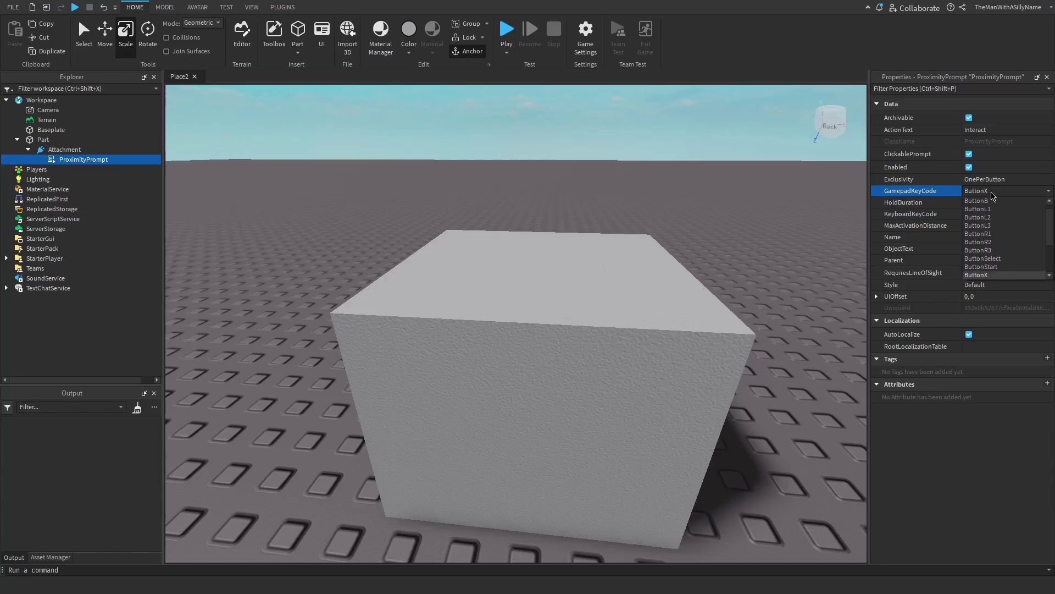
click(984, 199)
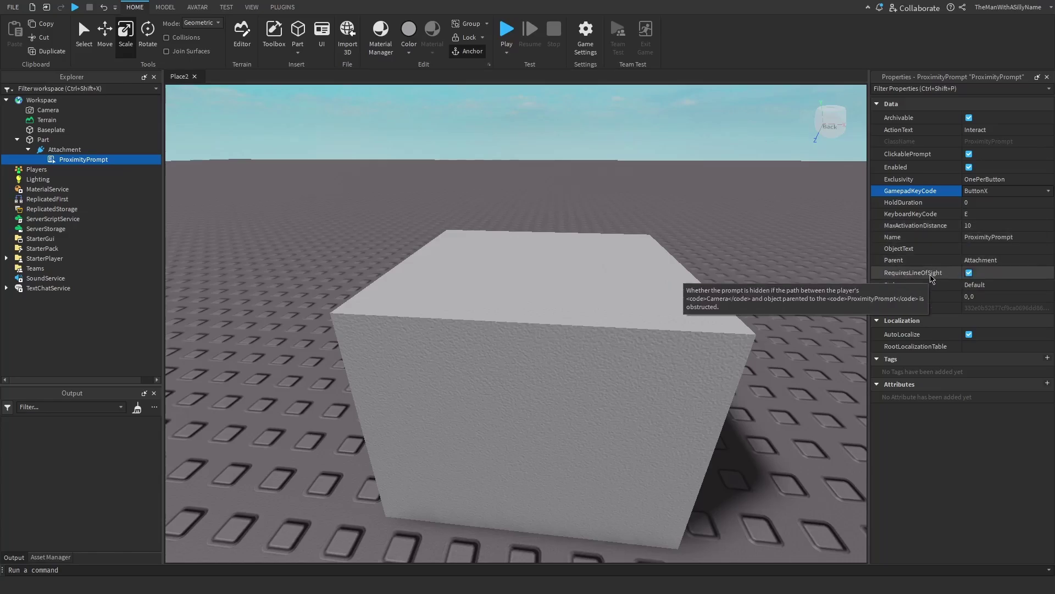
- Disable RequiresLineOfSight on the proximity prompt and playtest it by walking the character up to the block
click(969, 273)
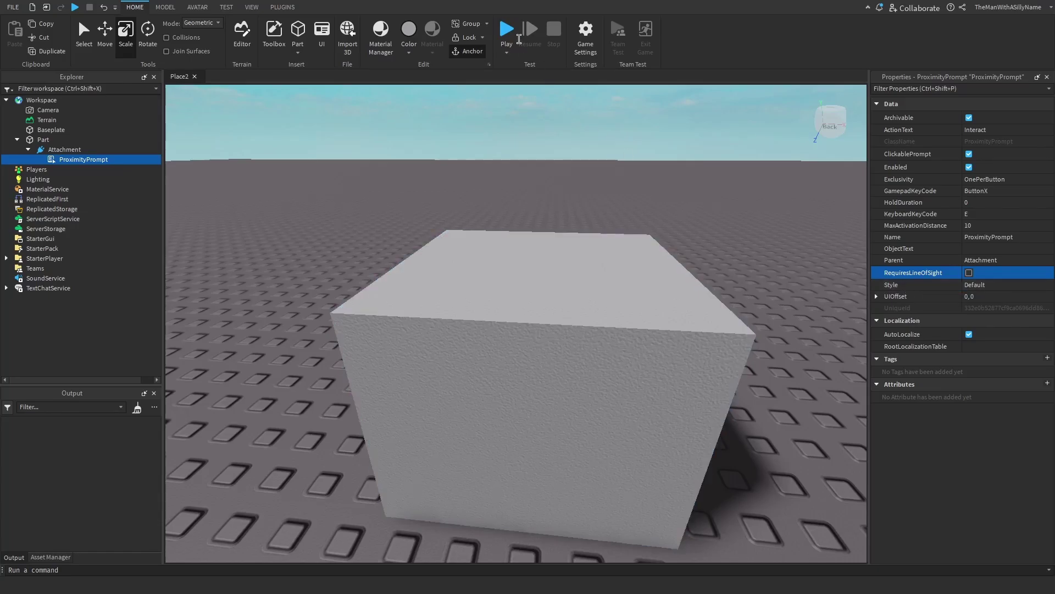
click(515, 36)
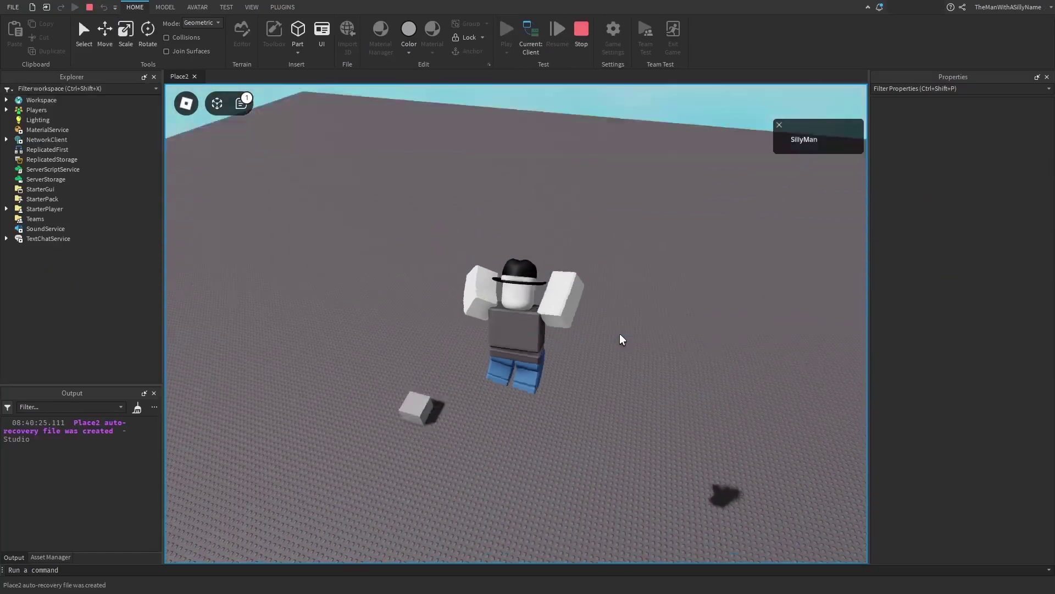
key(w)
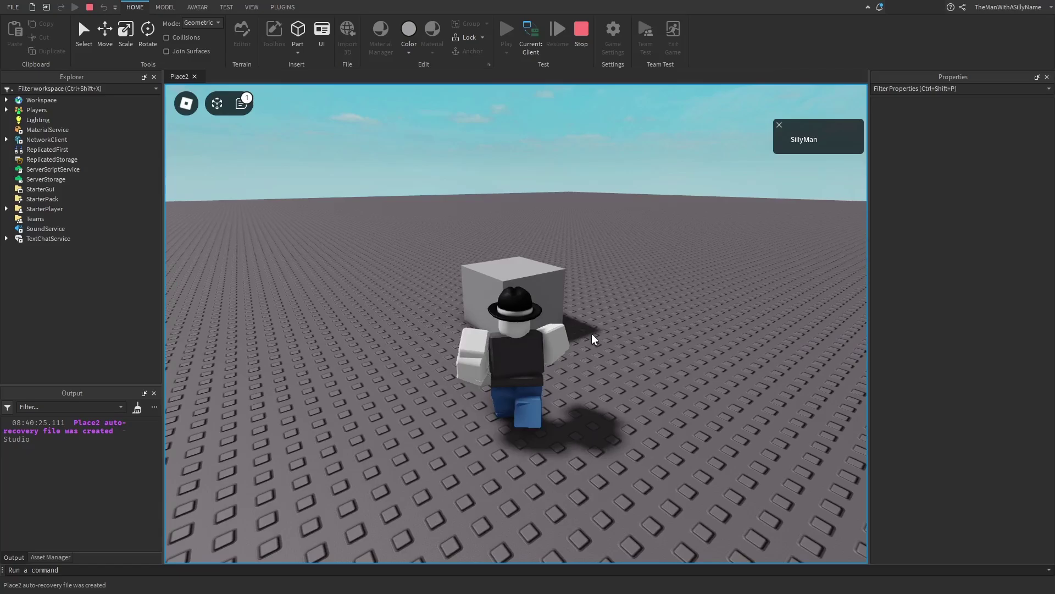
right_drag(591, 333, 610, 333)
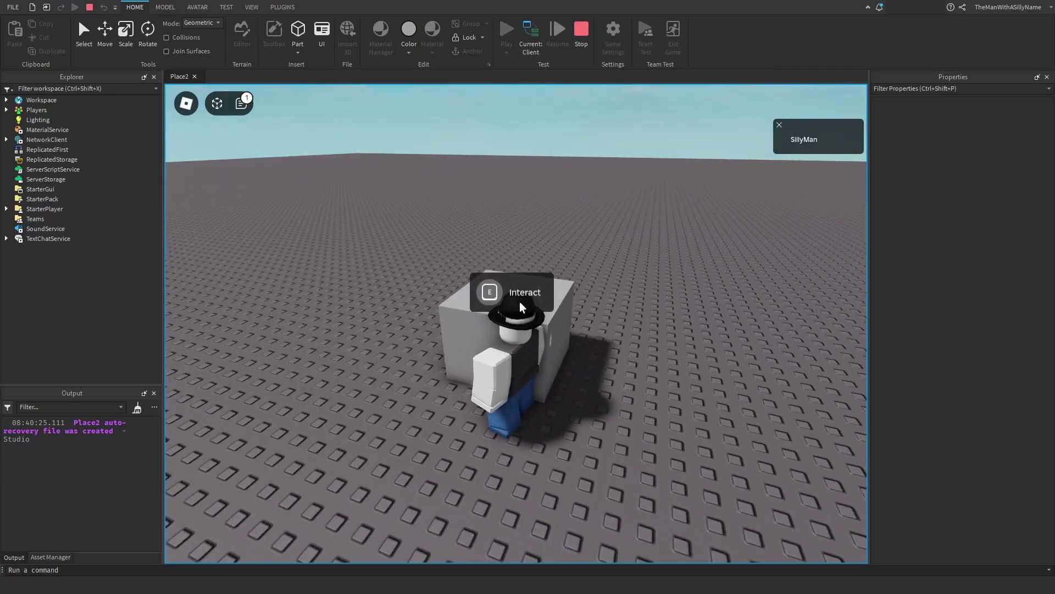
click(581, 30)
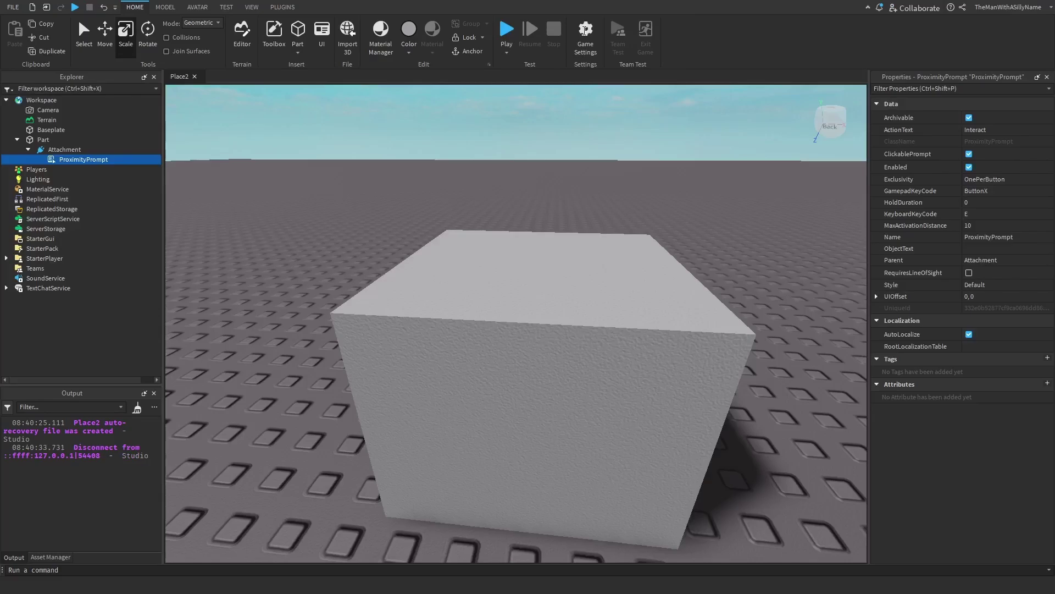
- Create a Script in ServerScriptService and clear its default code
right_click(62, 222)
click(82, 355)
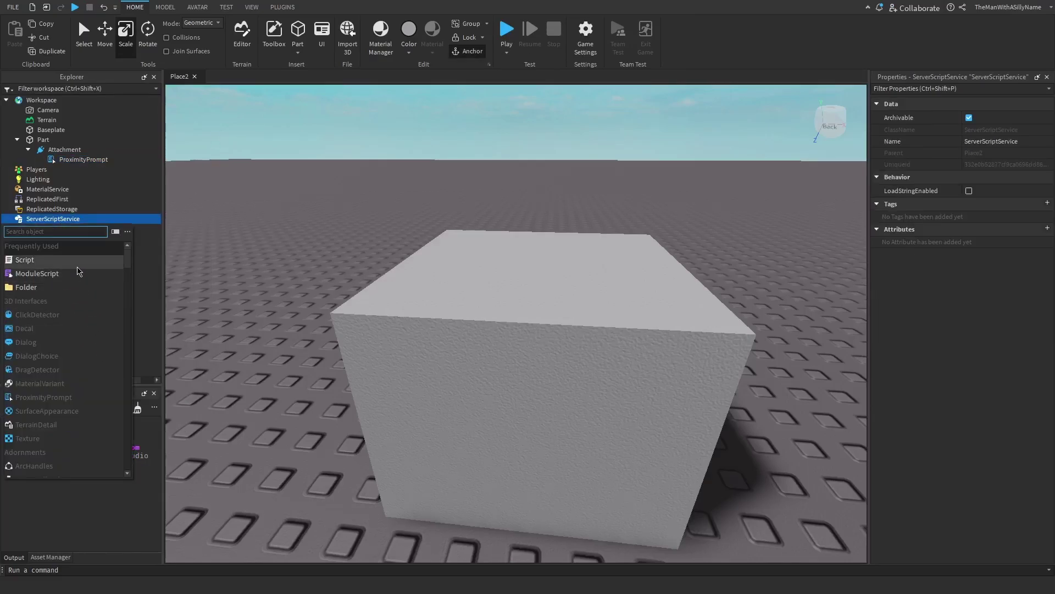
click(77, 266)
key(ctrl+a)
key(BackSpace)
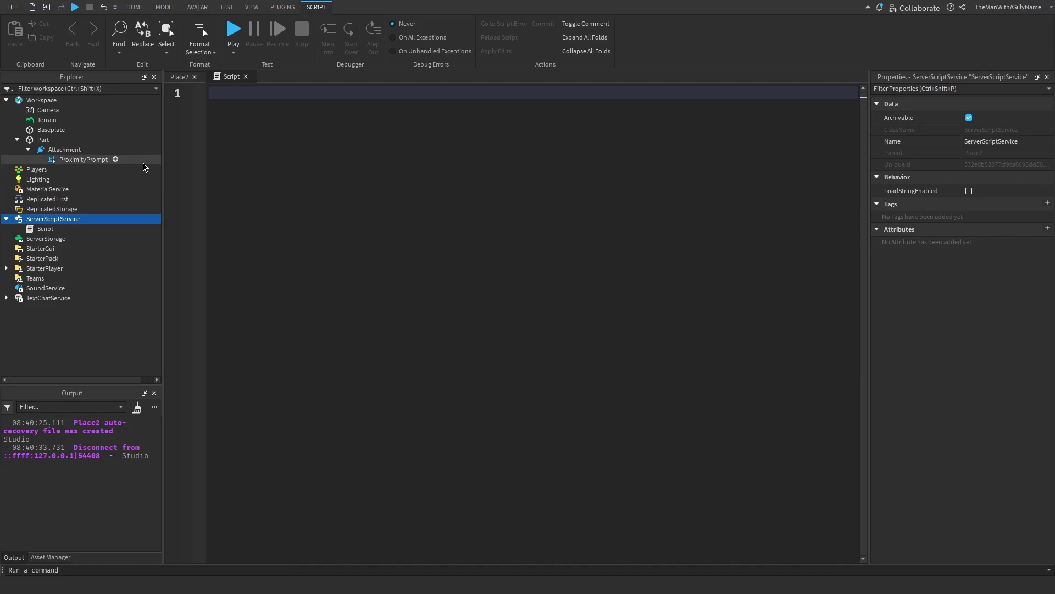
- Declare a local variable prompt in the script that references workspace.Part.Attachment.ProximityPrompt
click(110, 160)
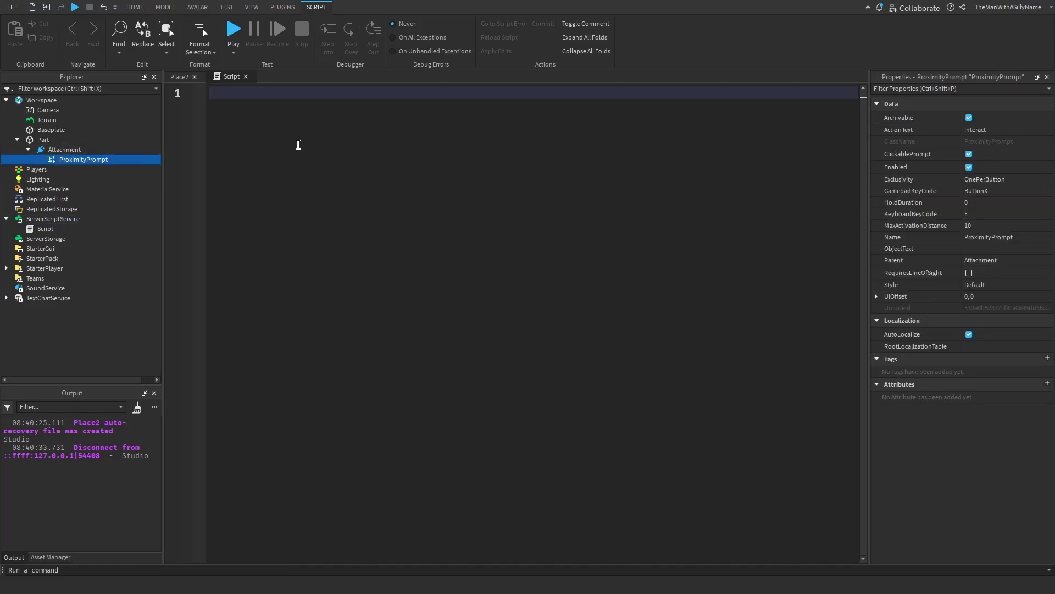
text(local prompt = workspace.P)
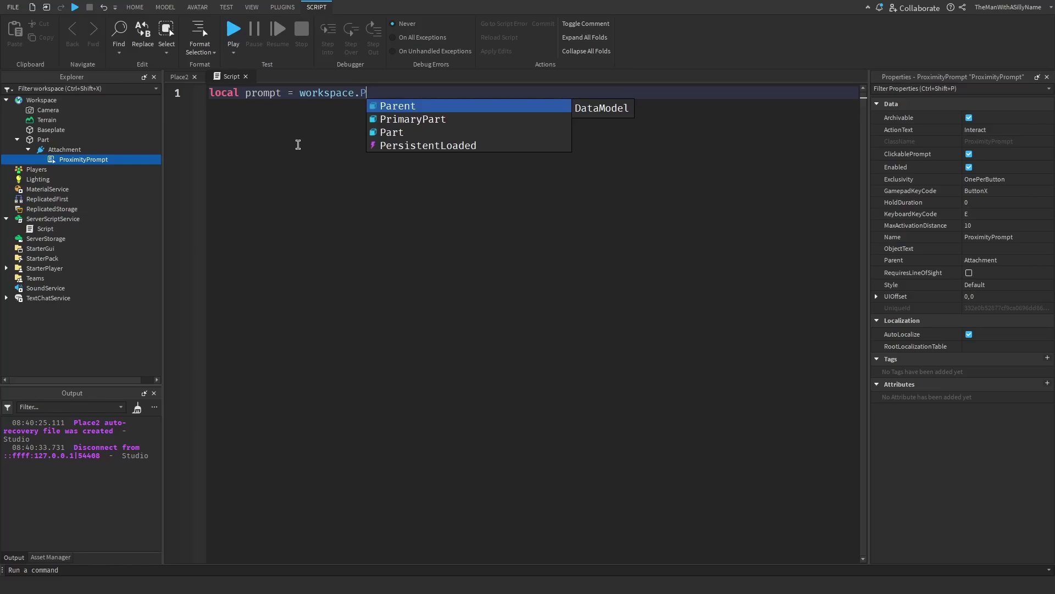
text(art.Att)
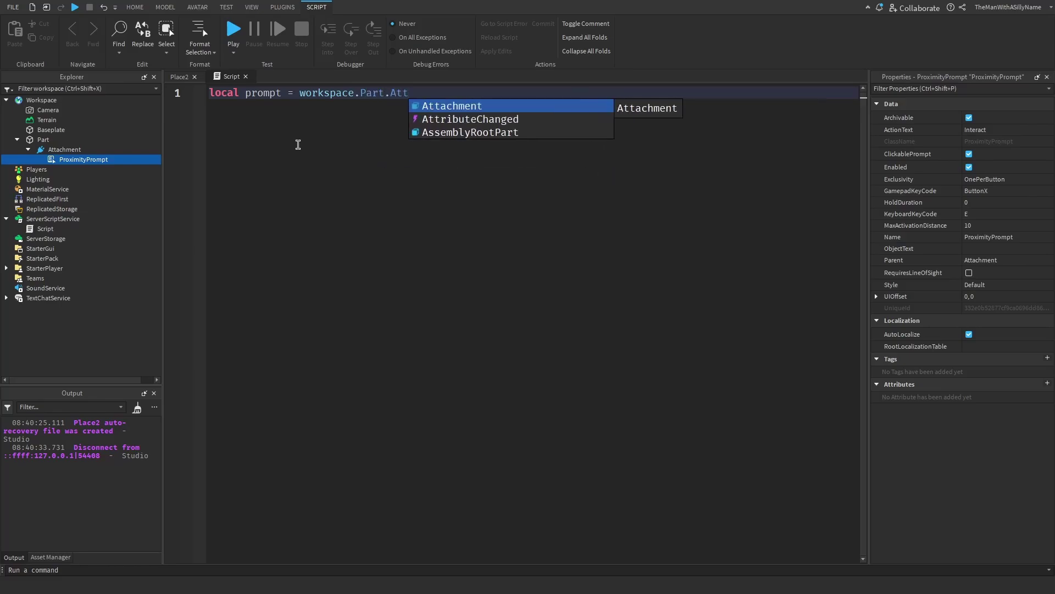
key(Tab)
text(.P)
text(r)
key(Tab)
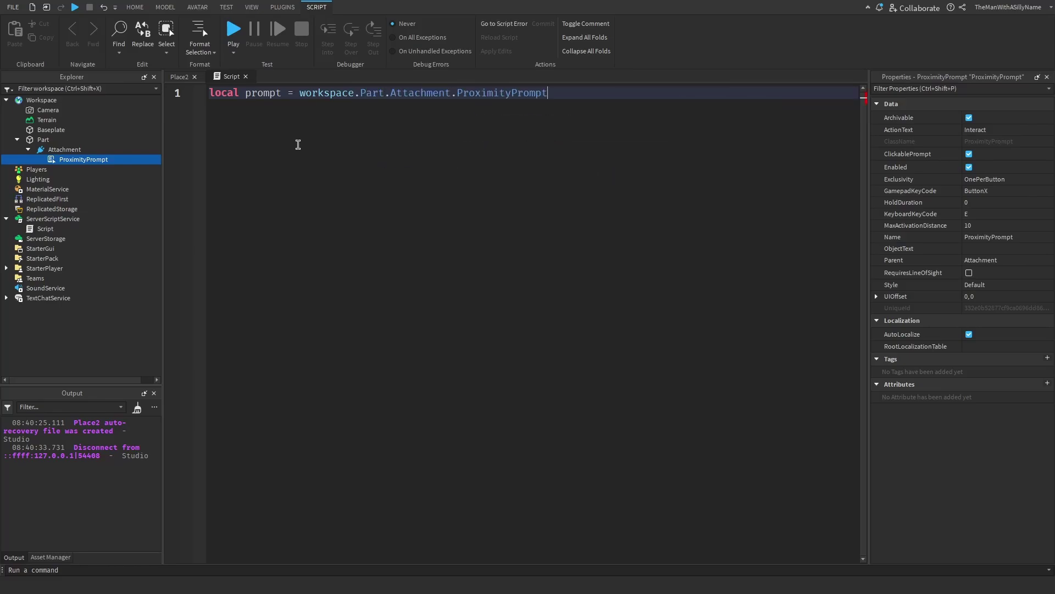
key(Return)
key(Return)
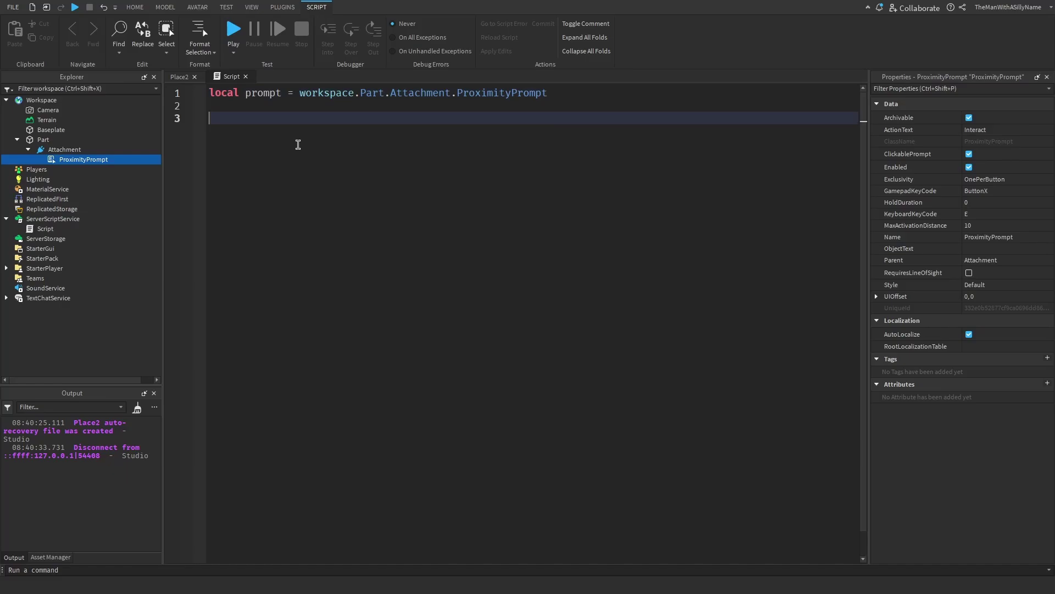
- Connect the prompt's Triggered event to an anonymous function that takes a player parameter, with an empty body line ready for code
text(prompt.Tr)
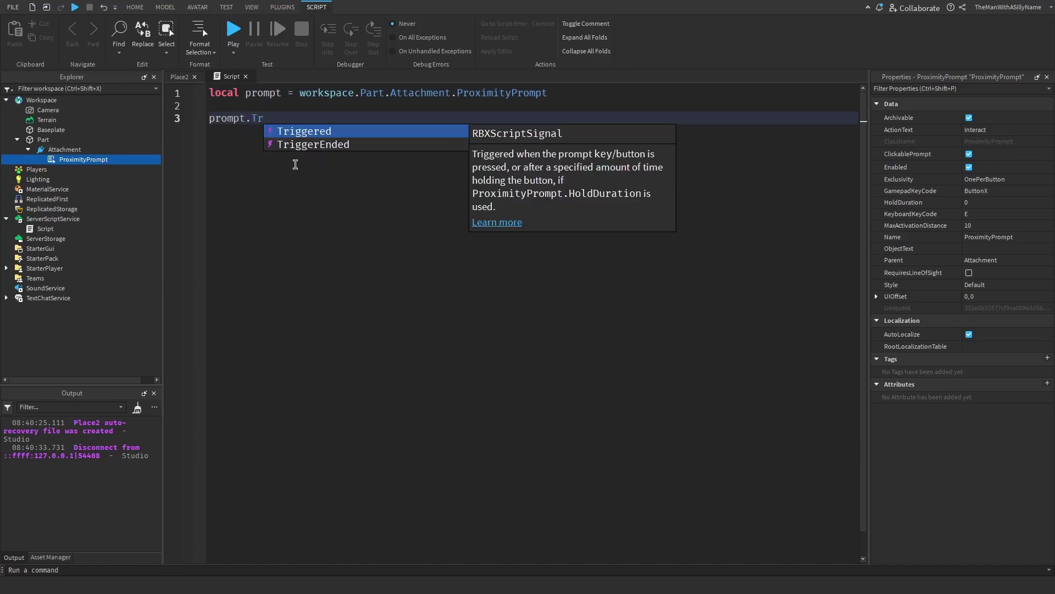
key(Tab)
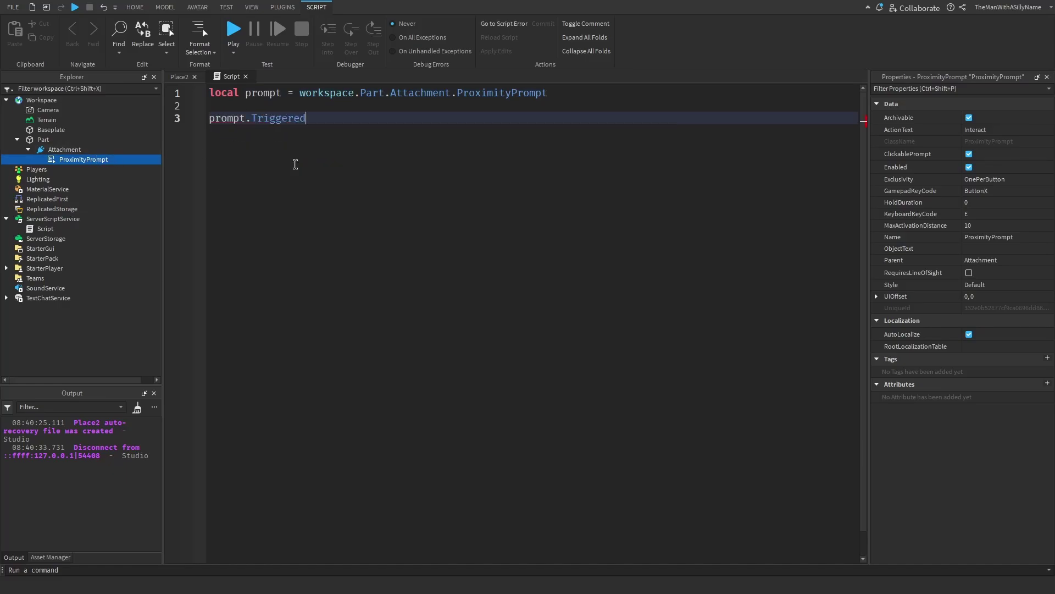
double_click(298, 119)
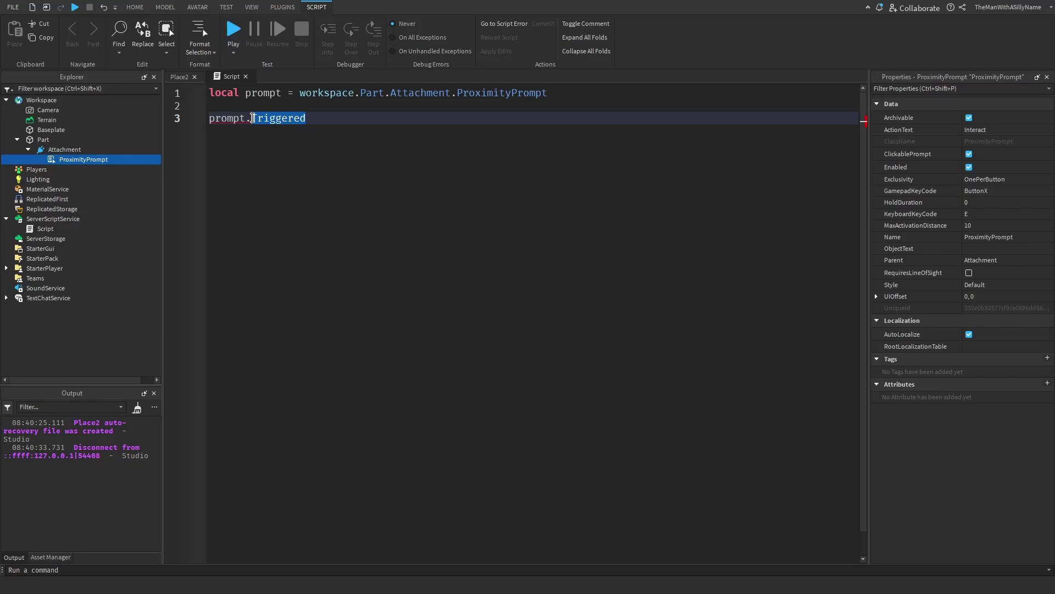
click(355, 135)
text(:C)
key(Tab)
text(function)
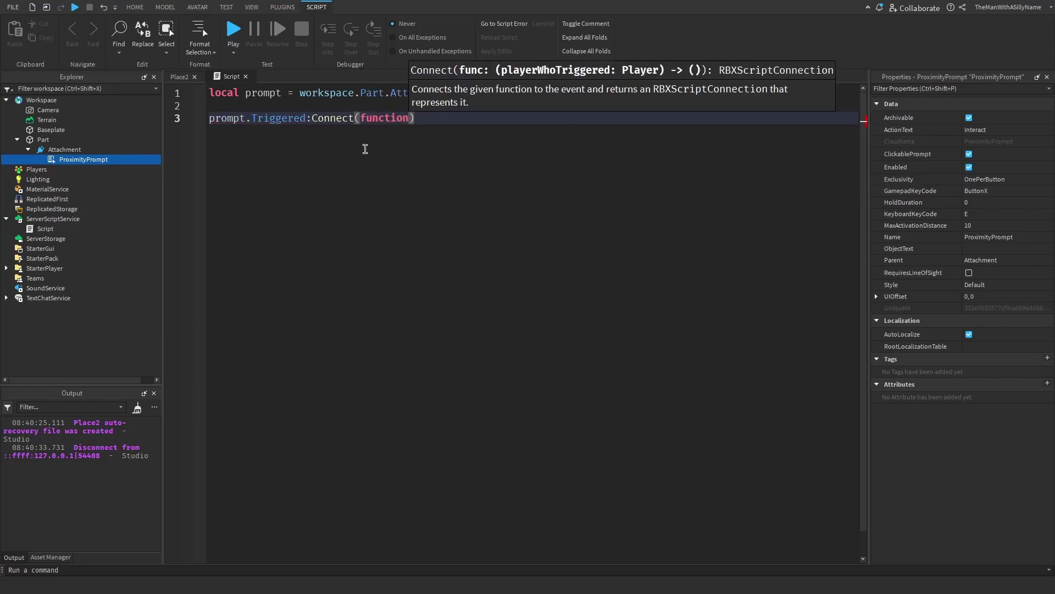
text(()
text(player))
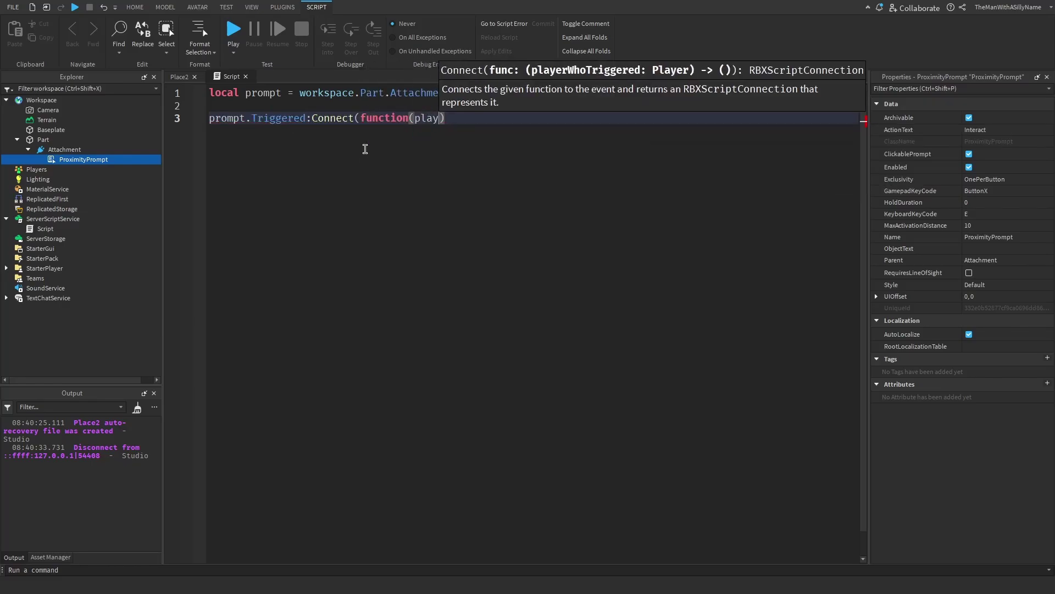
key(Return)
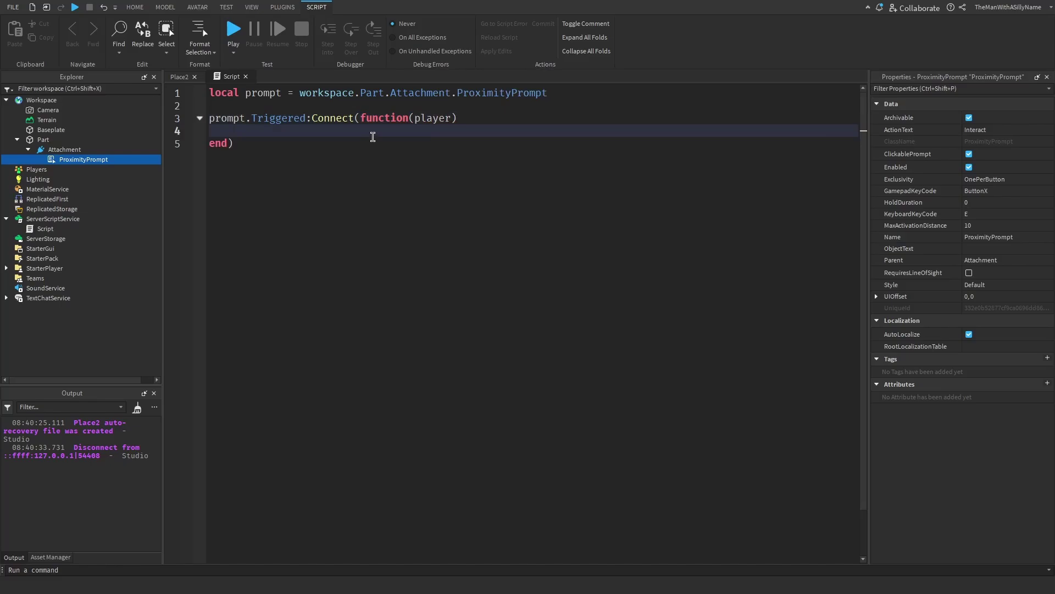
double_click(436, 119)
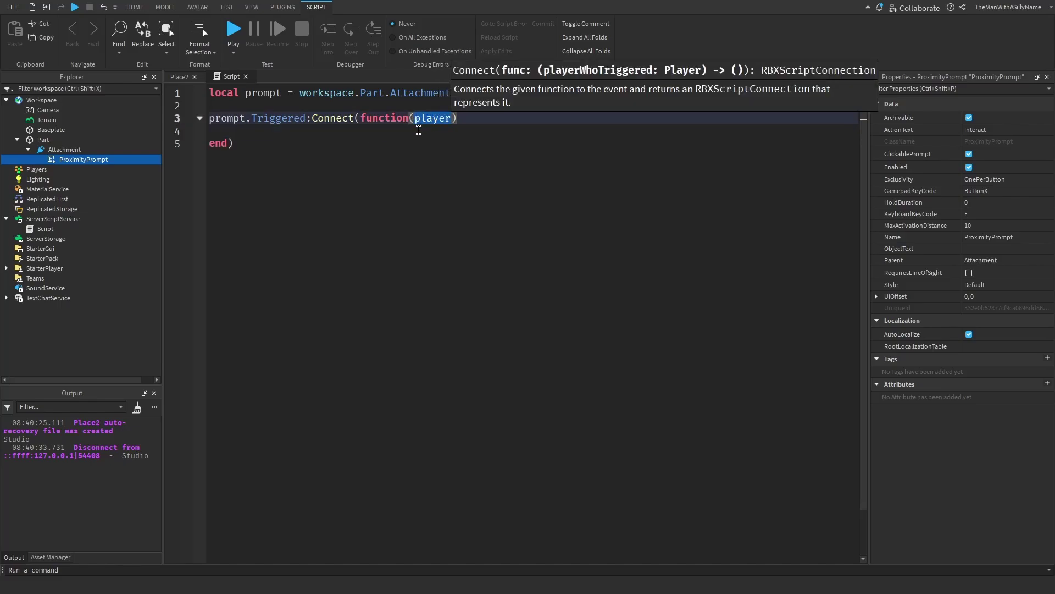
click(418, 130)
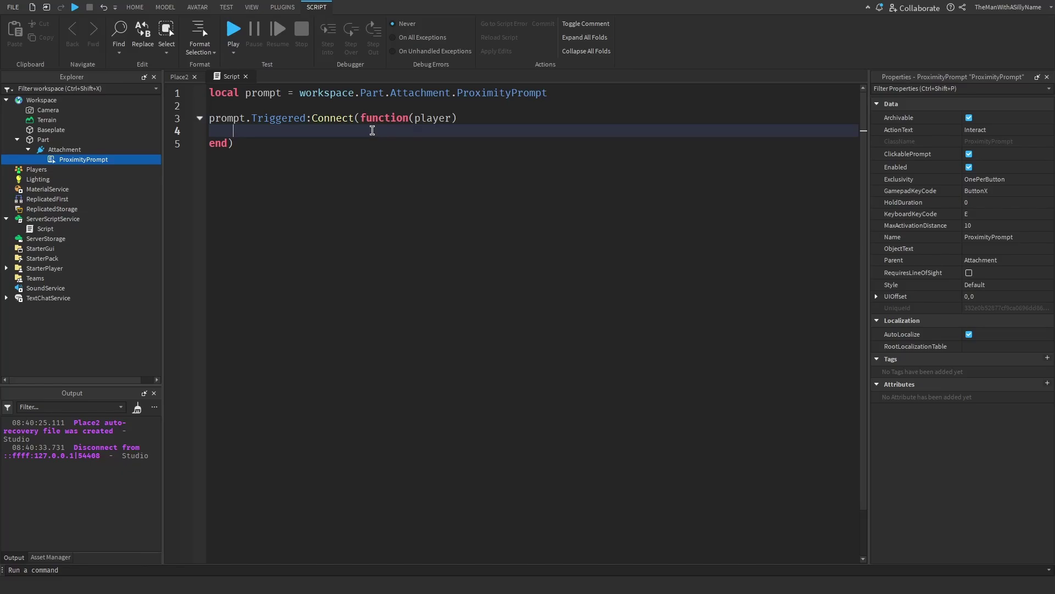
click(180, 76)
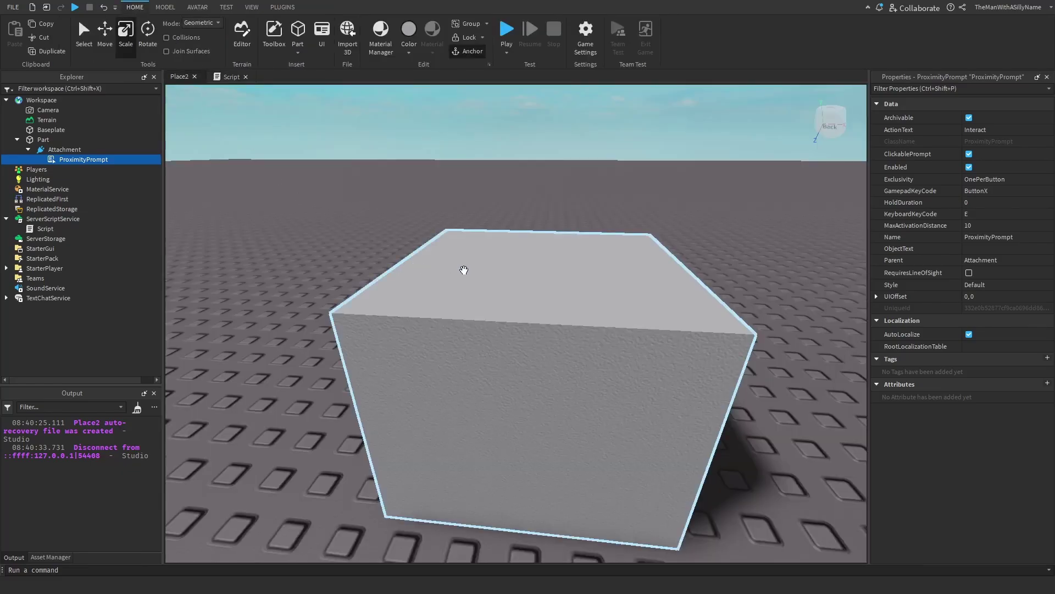
click(224, 78)
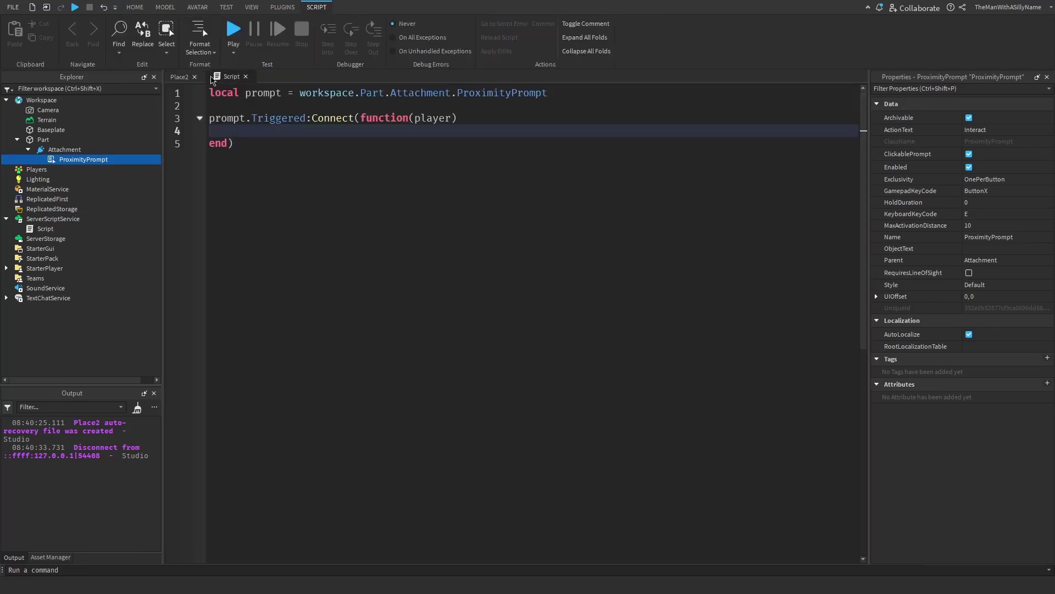
click(179, 77)
click(230, 78)
- Inside the Triggered function, declare a local variable character set to player.Character, followed by a blank line
text(loca)
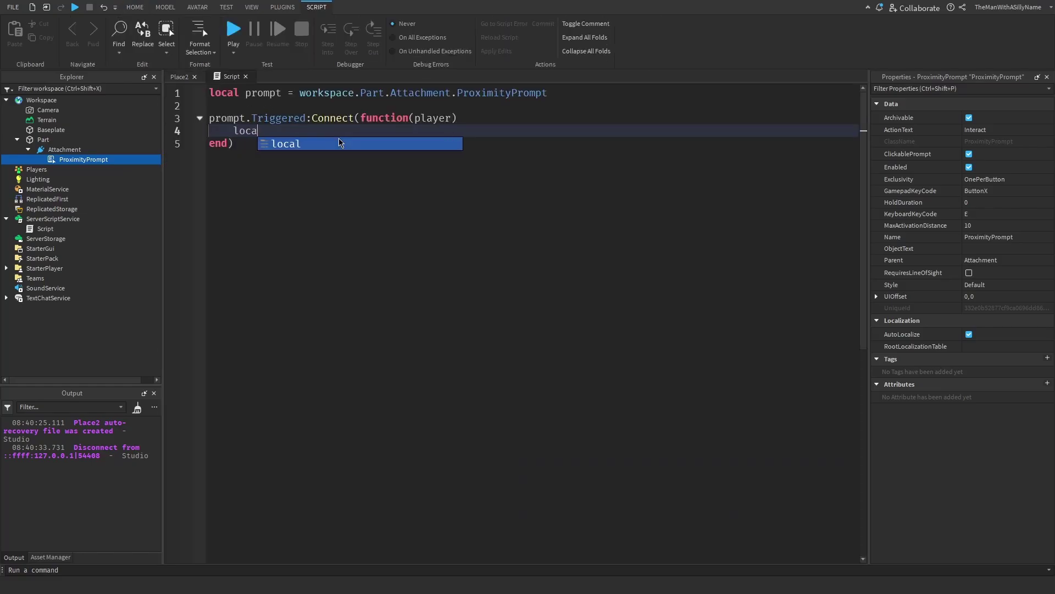
text(l character )
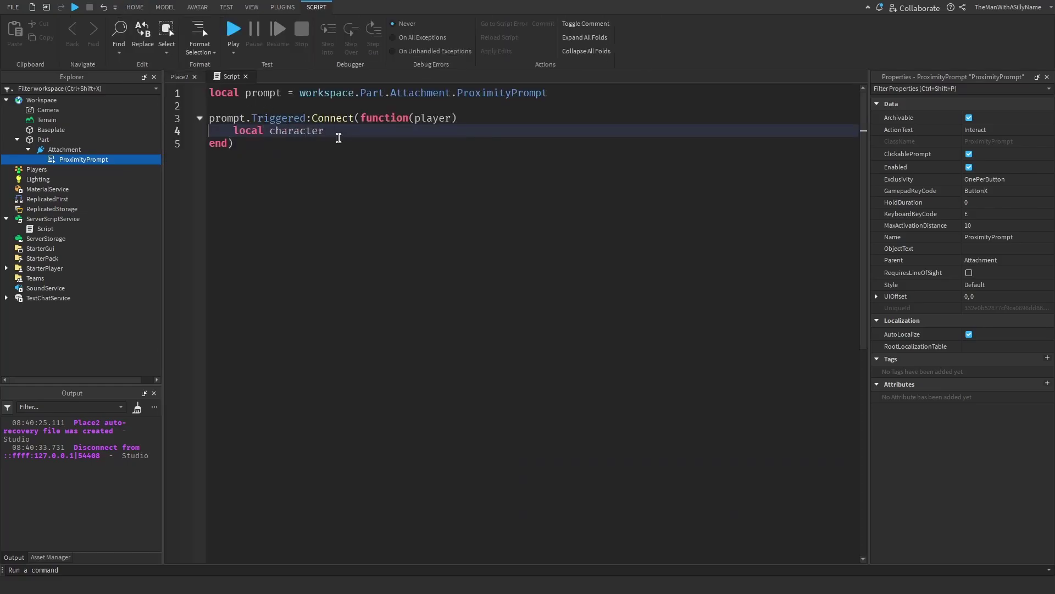
text(= player.Charact)
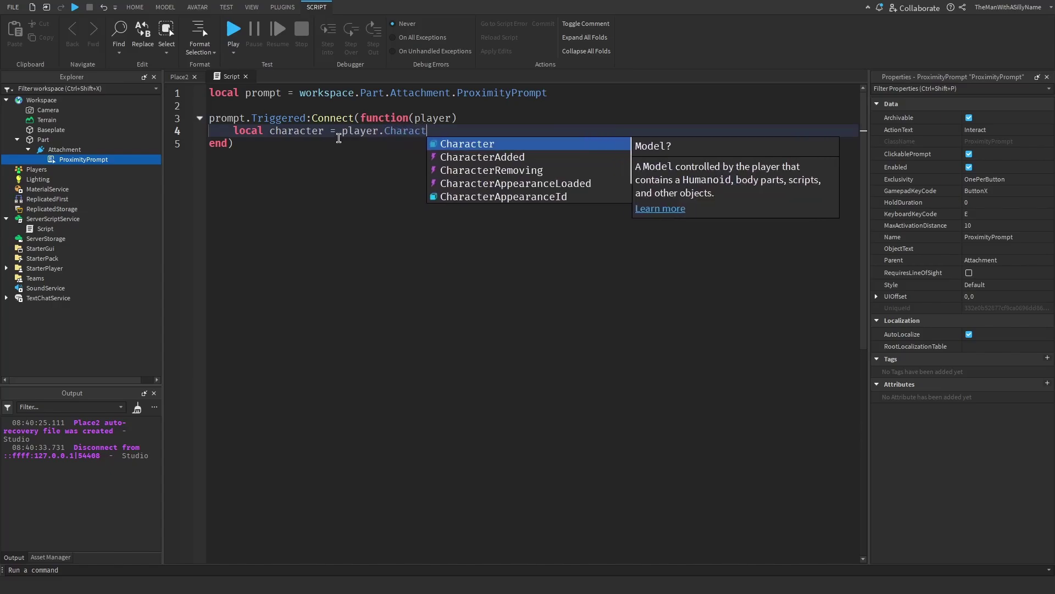
text(er)
key(Tab)
key(Return)
key(Return)
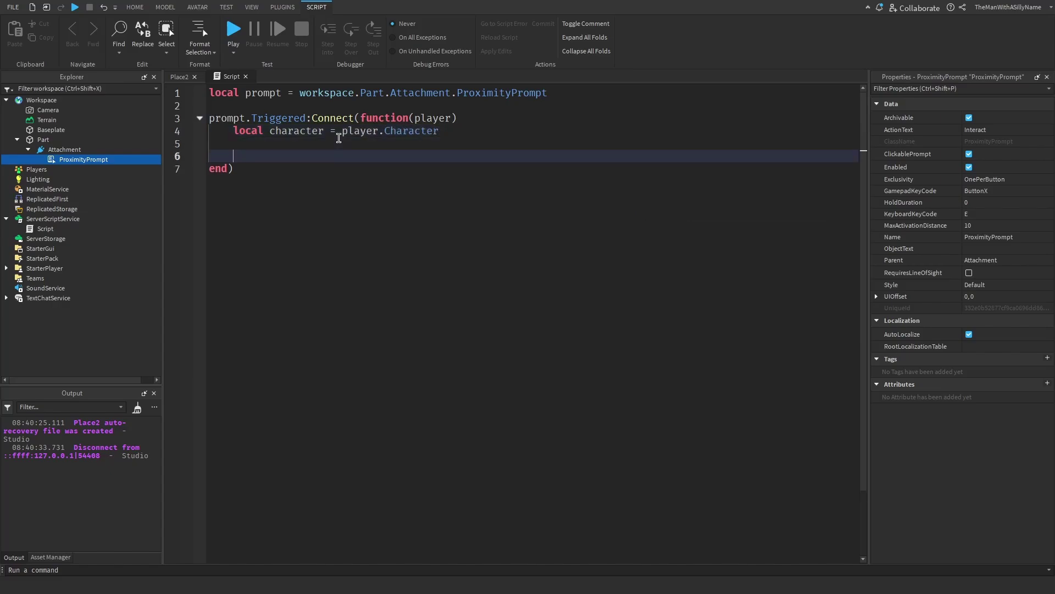
- Add a for i, v in pairs loop over character:GetDescendants() below the character variable
text(for i, v in pairs(character)
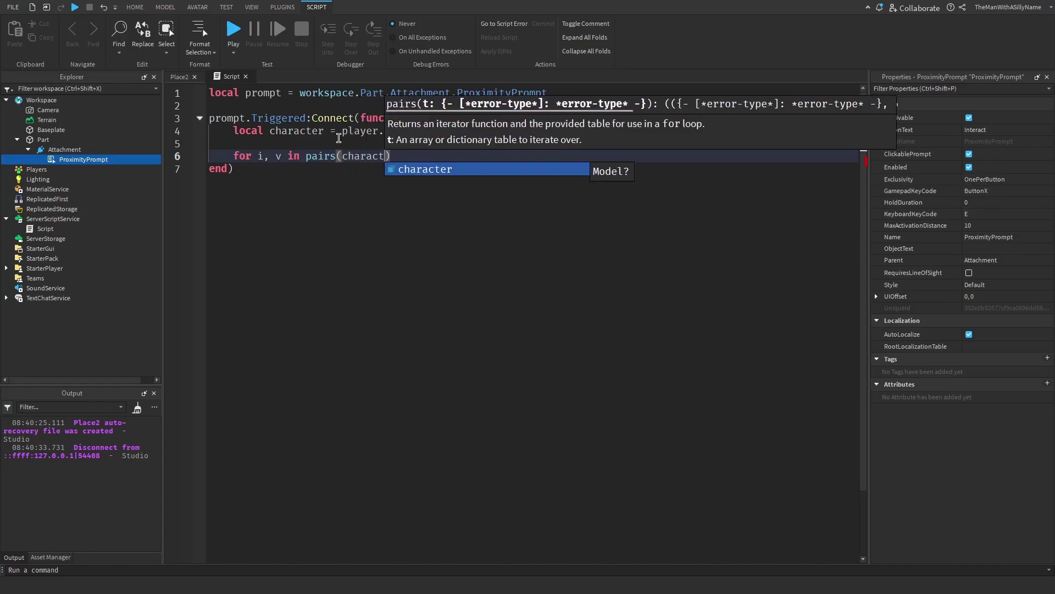
text(:GetDescendants()))
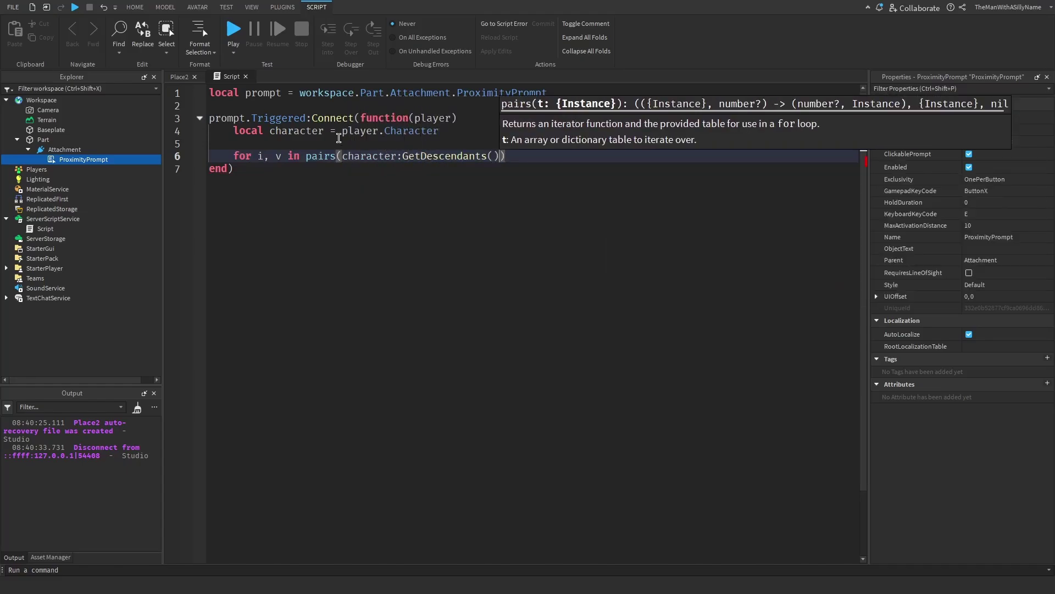
text( do)
key(Return)
- Inside the loop, add an if statement that calls v:Destroy() when v:IsA("Accessory")
text(if )
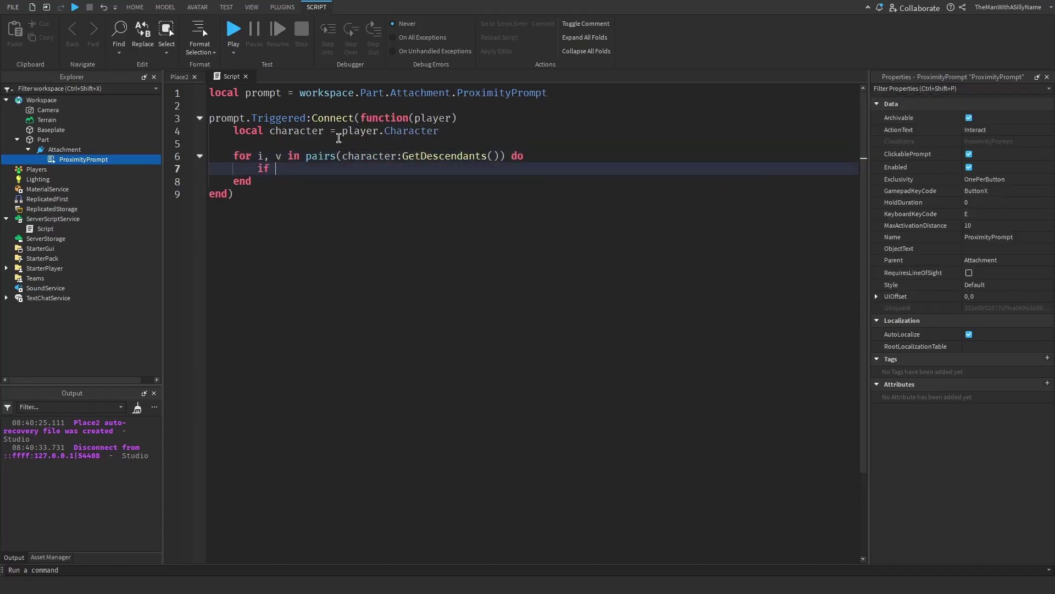
text(v:IsA("A)
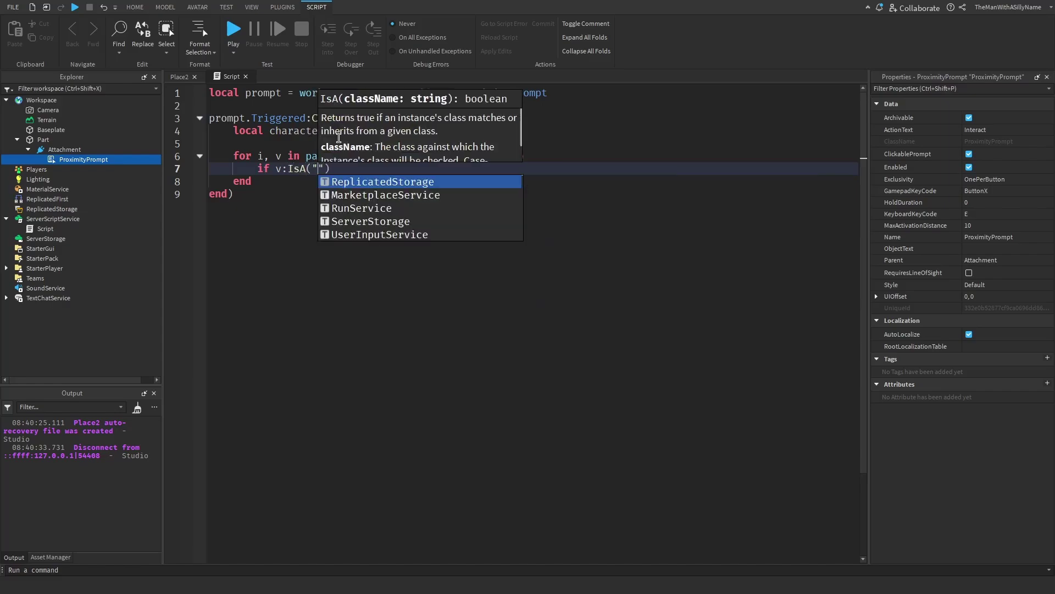
text(ccessory)
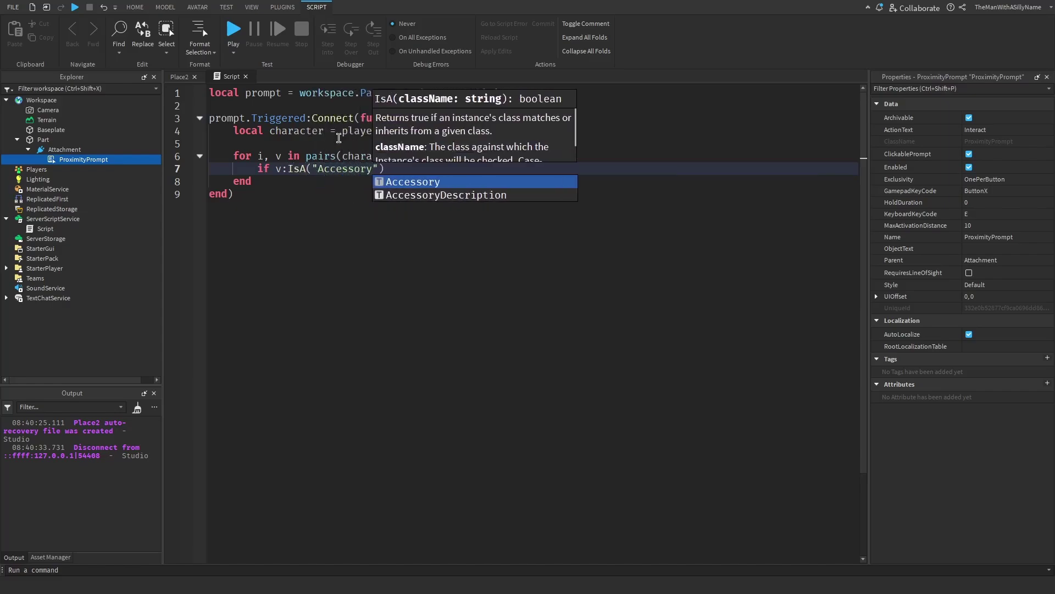
key(Right)
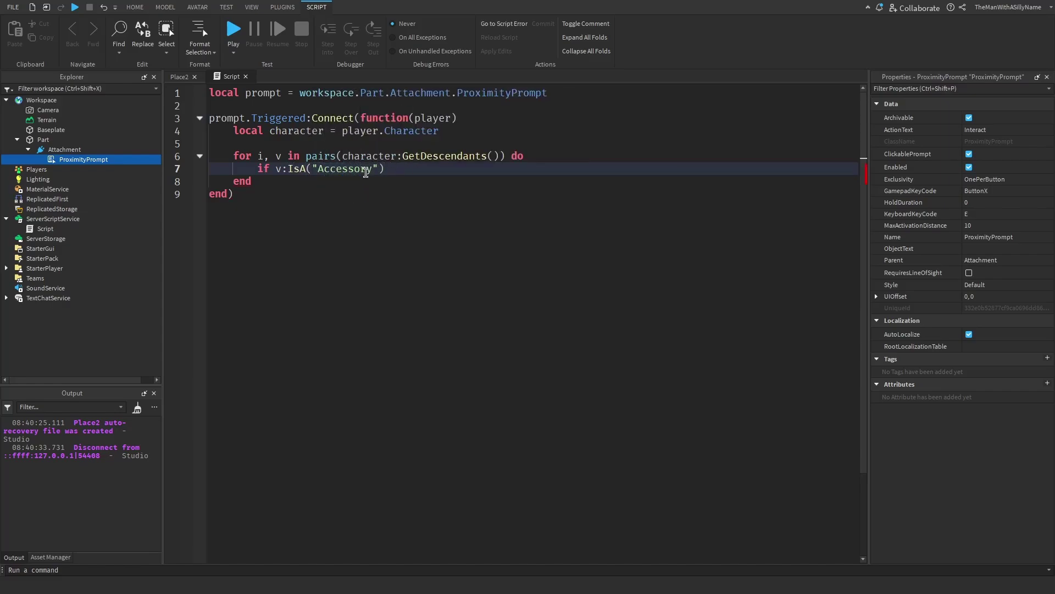
text(then)
key(Return)
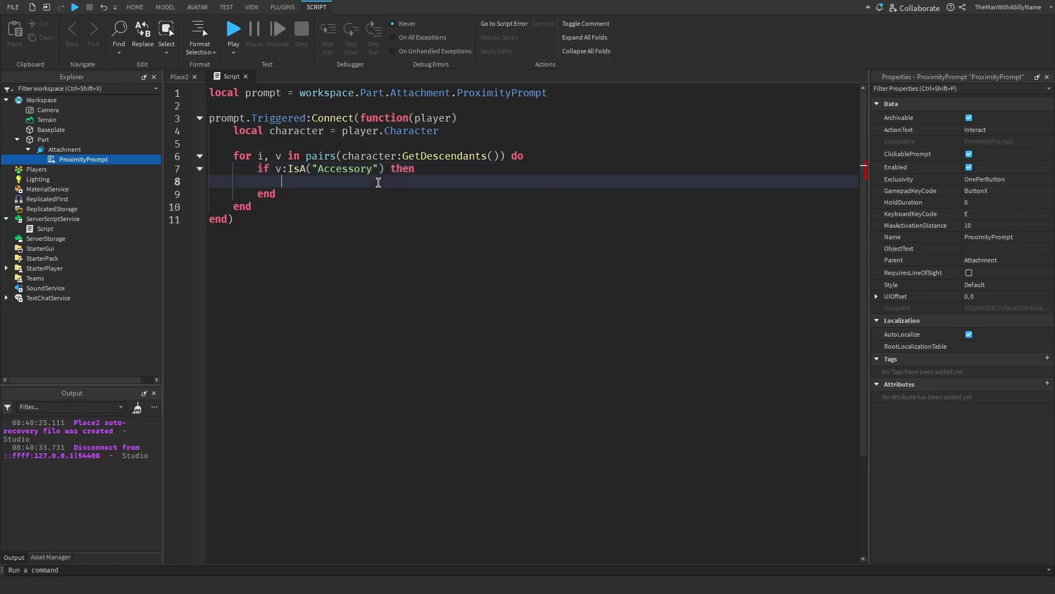
text(v:Destroy)
key(Tab)
- Rename the script in ServerScriptService to Prompt
click(53, 230)
click(1011, 142)
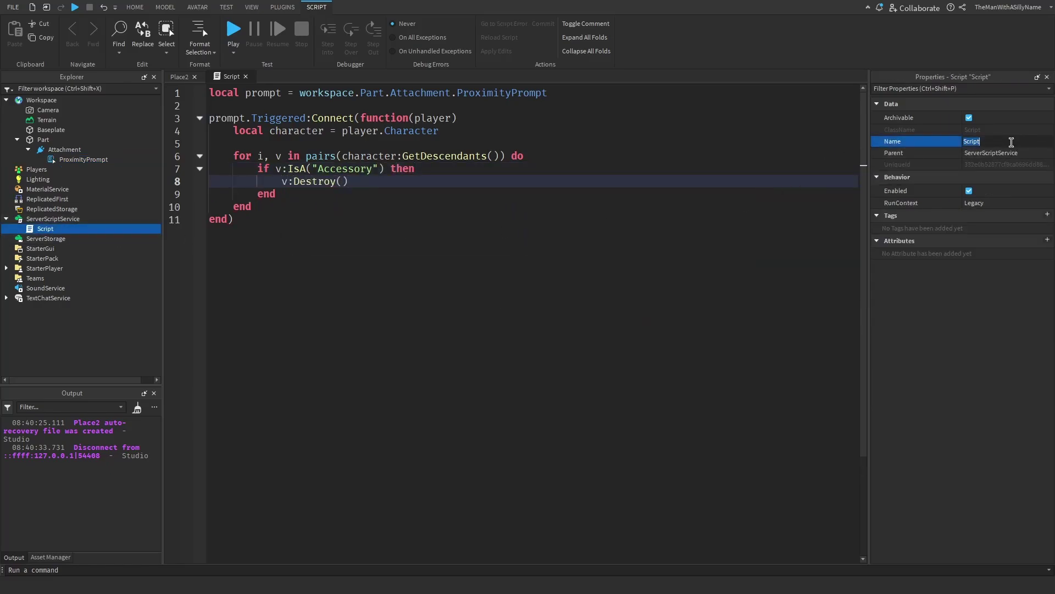
text(Prompt)
key(Return)
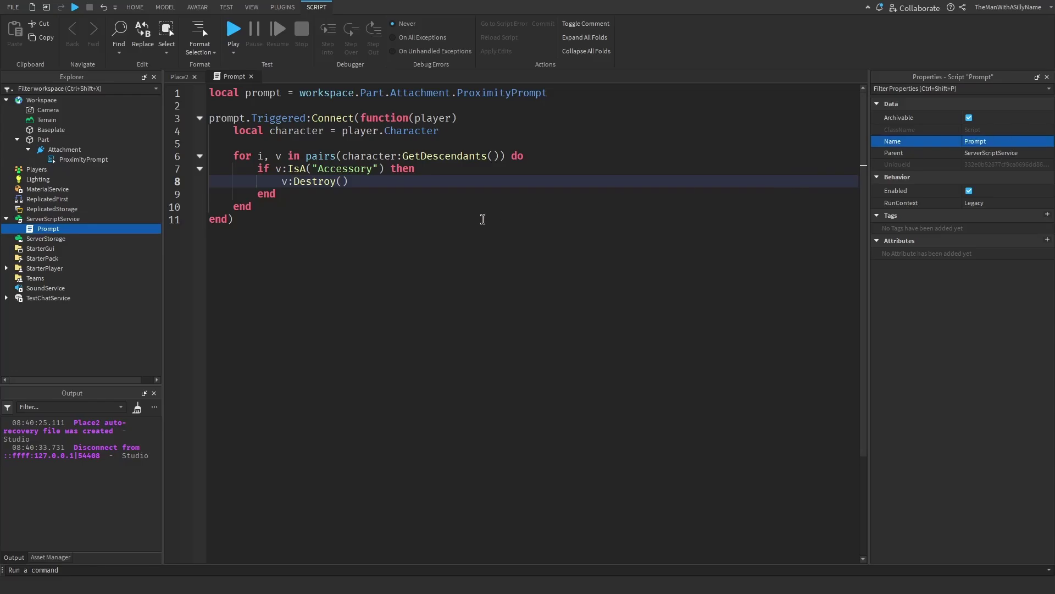
- Playtest the script by walking the character up to the block and triggering its Interact prompt
click(233, 30)
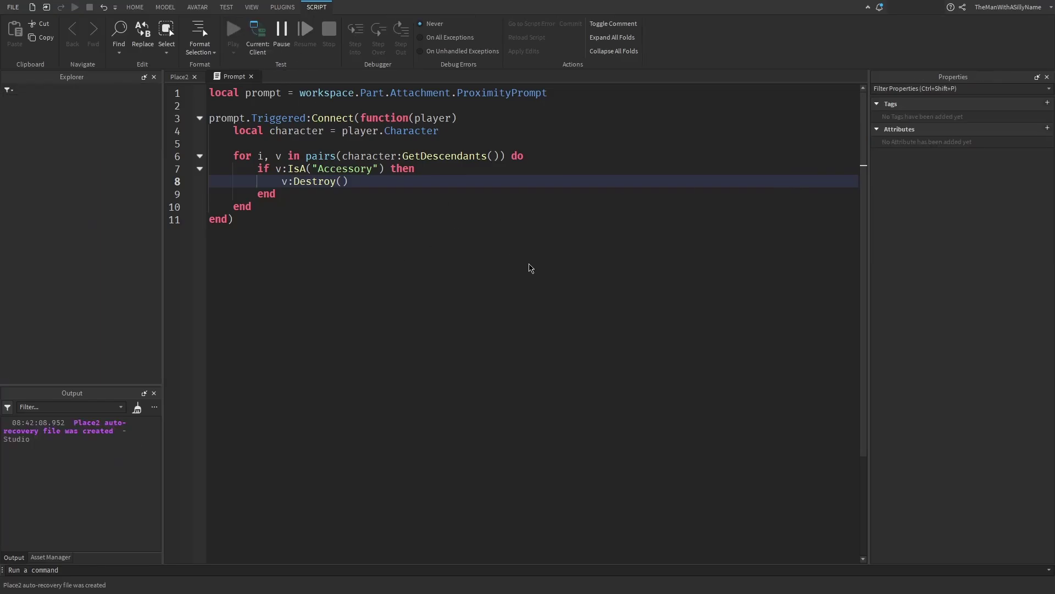
right_drag(522, 262, 563, 326)
key(w)
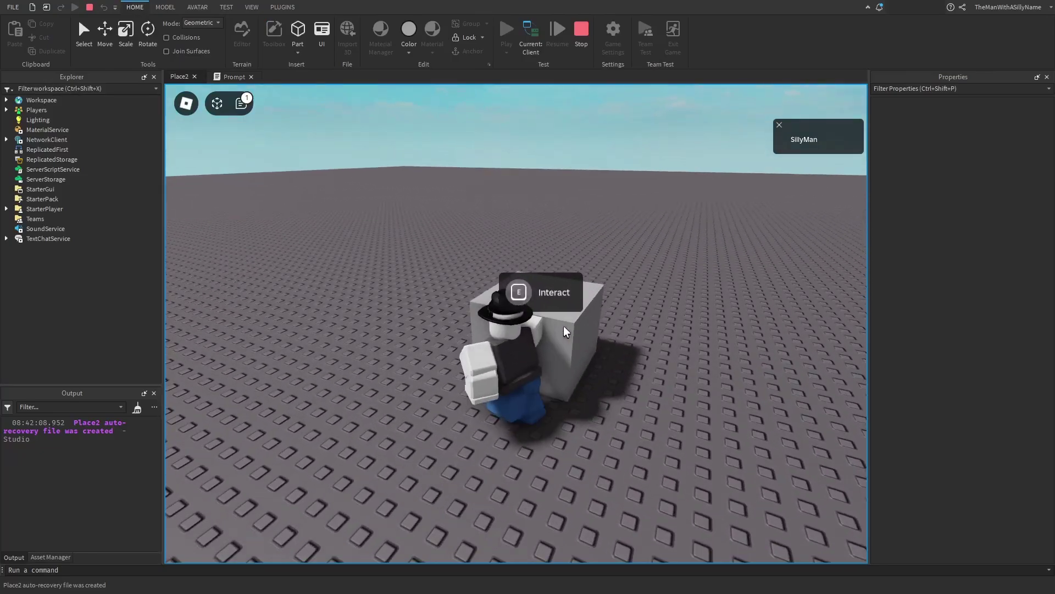
right_drag(521, 354, 521, 354)
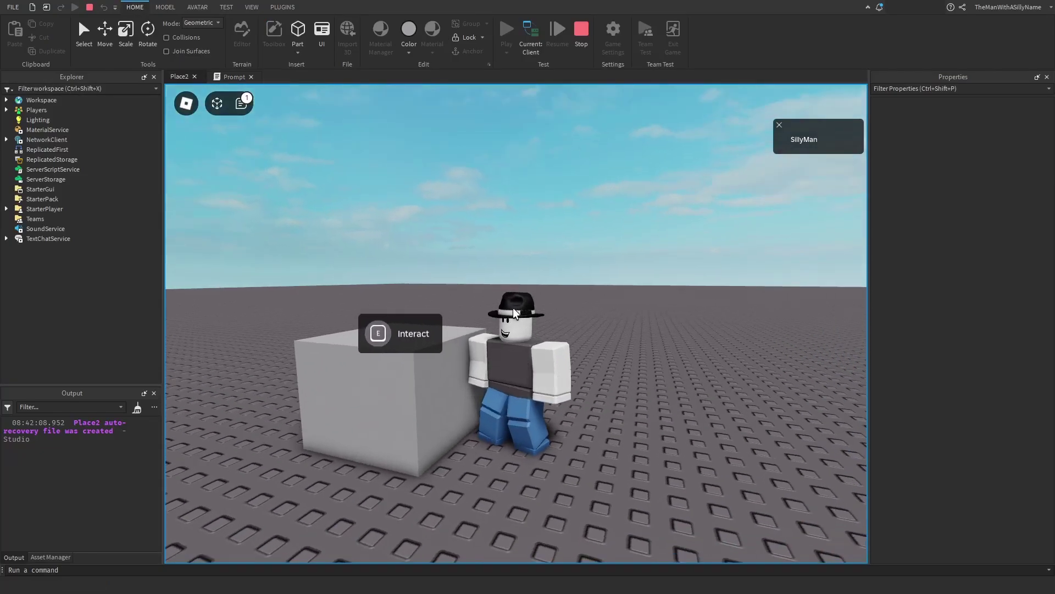
key(e)
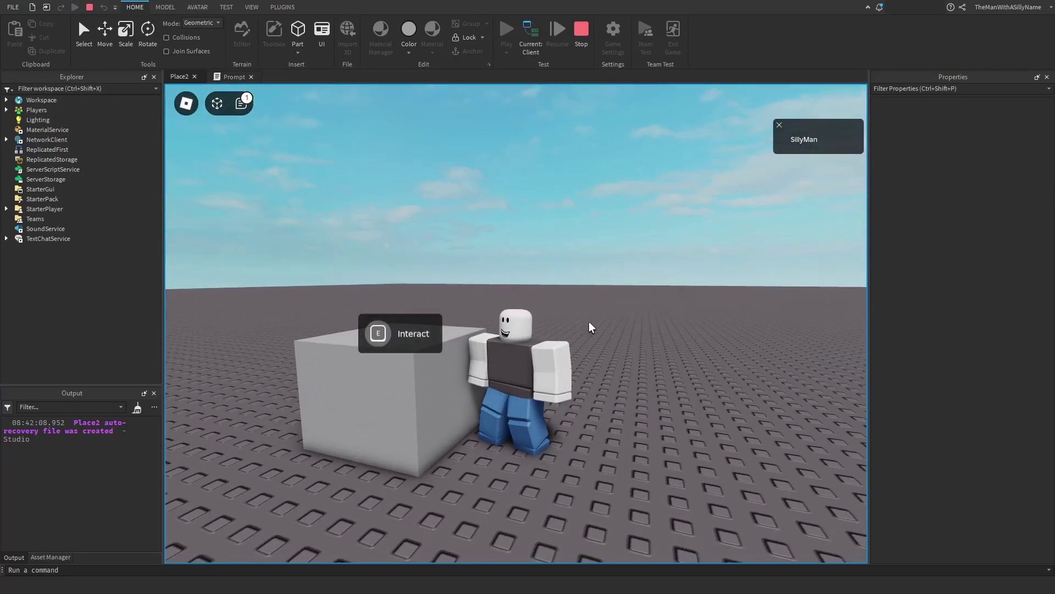
- Walk the character away from the block in the playtest to inspect the avatar and the prompt's range
right_drag(589, 322, 581, 322)
key(s)
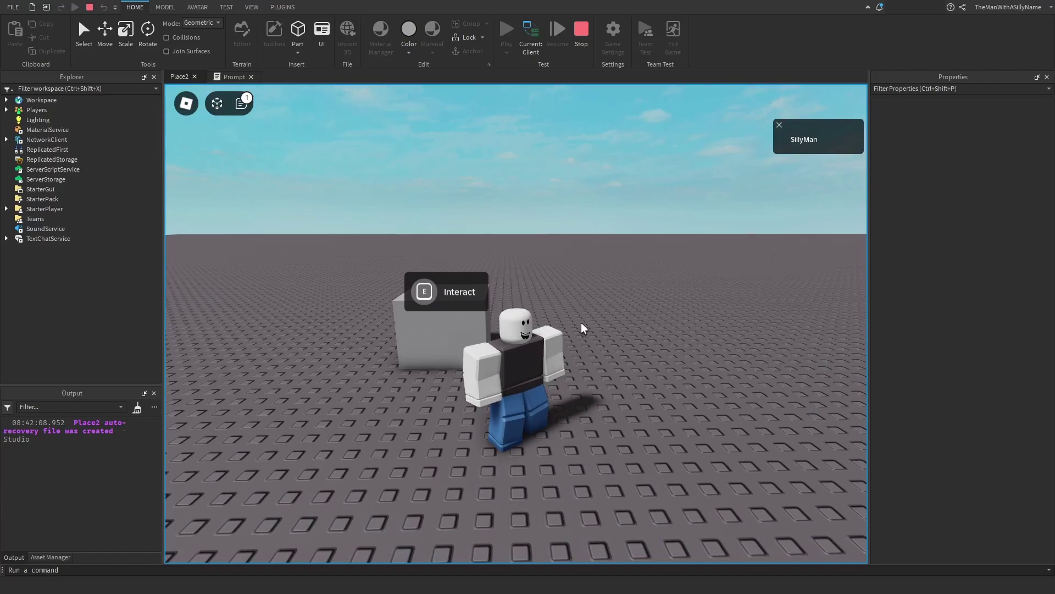
key(s)
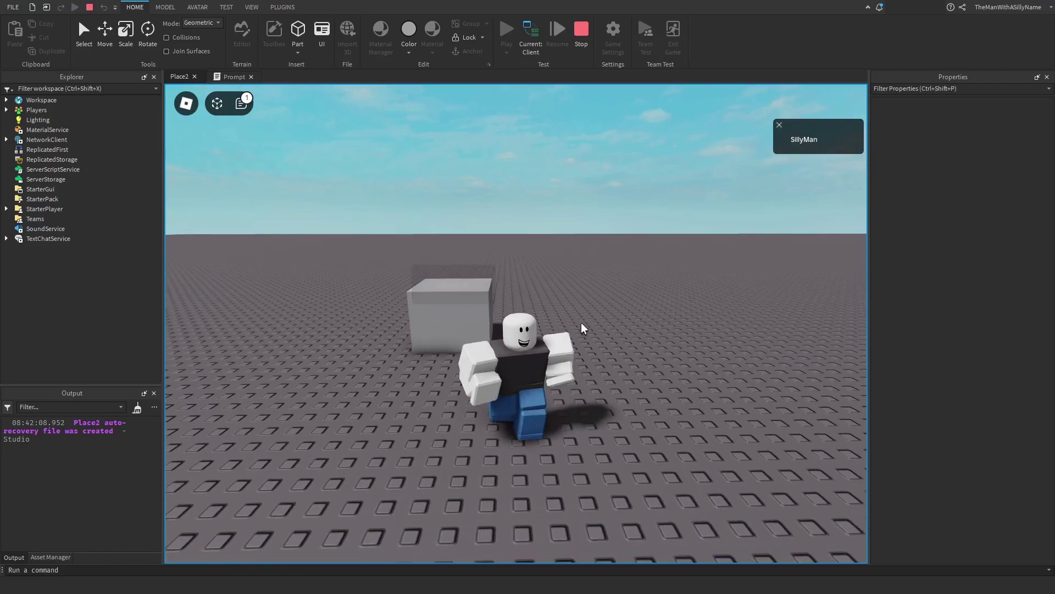